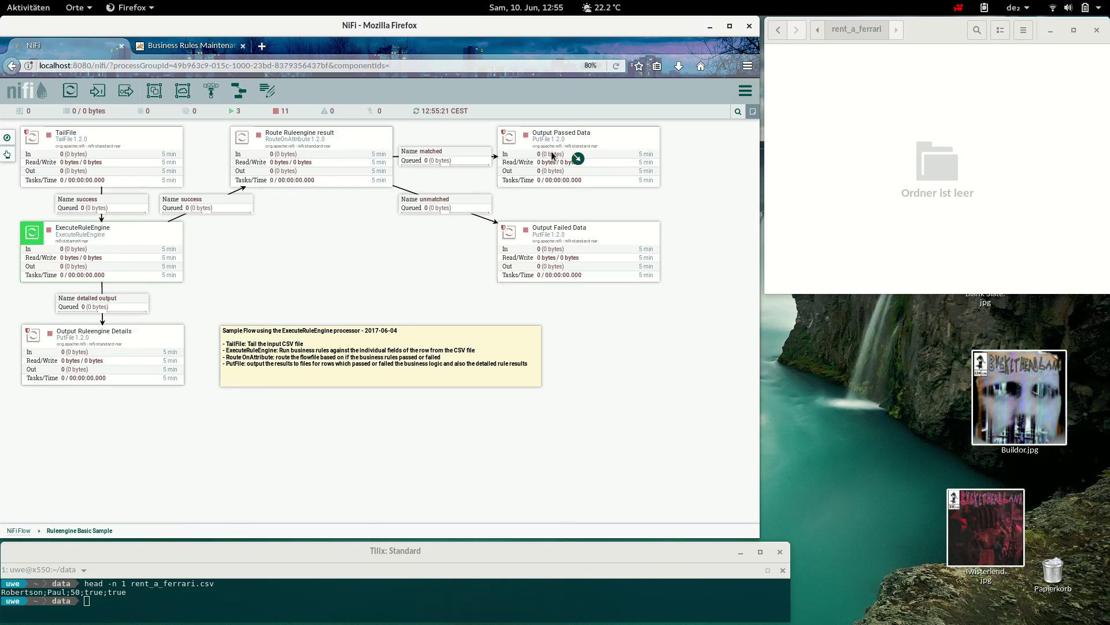
- Open the Ruleengine Update Sample process group and review Group 1's rules and actions in the Business Rules Maintenance Tool
click(18, 530)
double_click(129, 237)
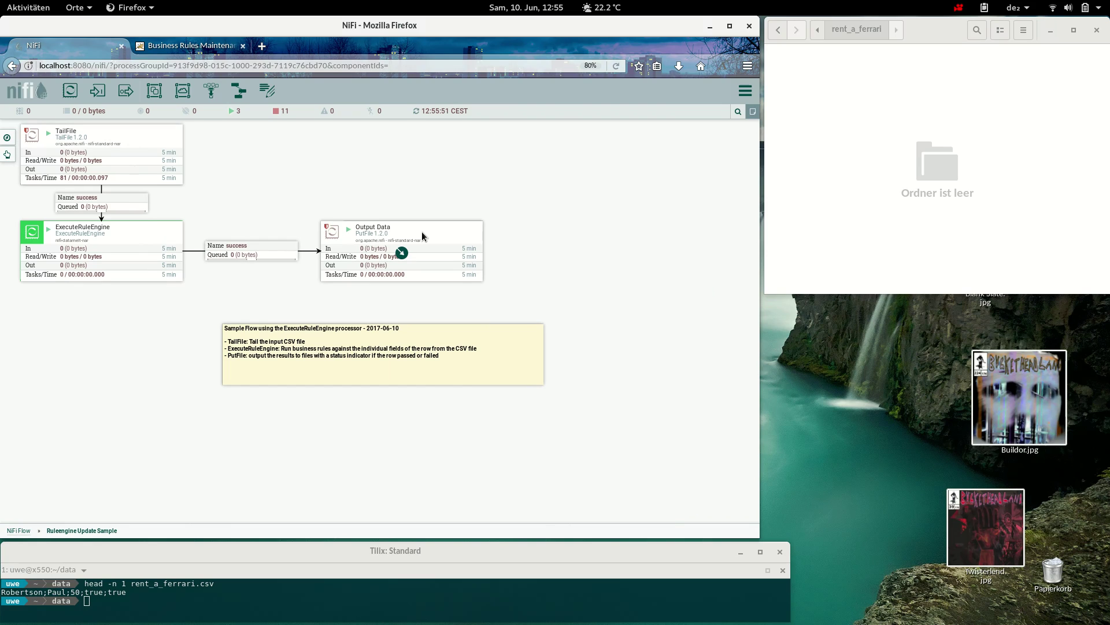
click(195, 51)
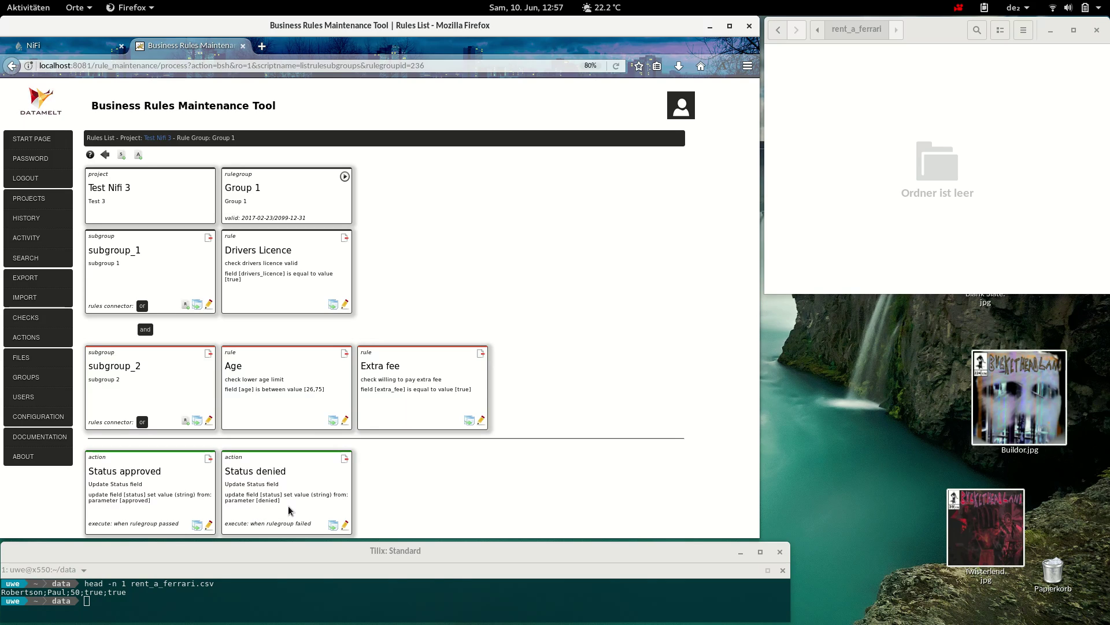
click(95, 49)
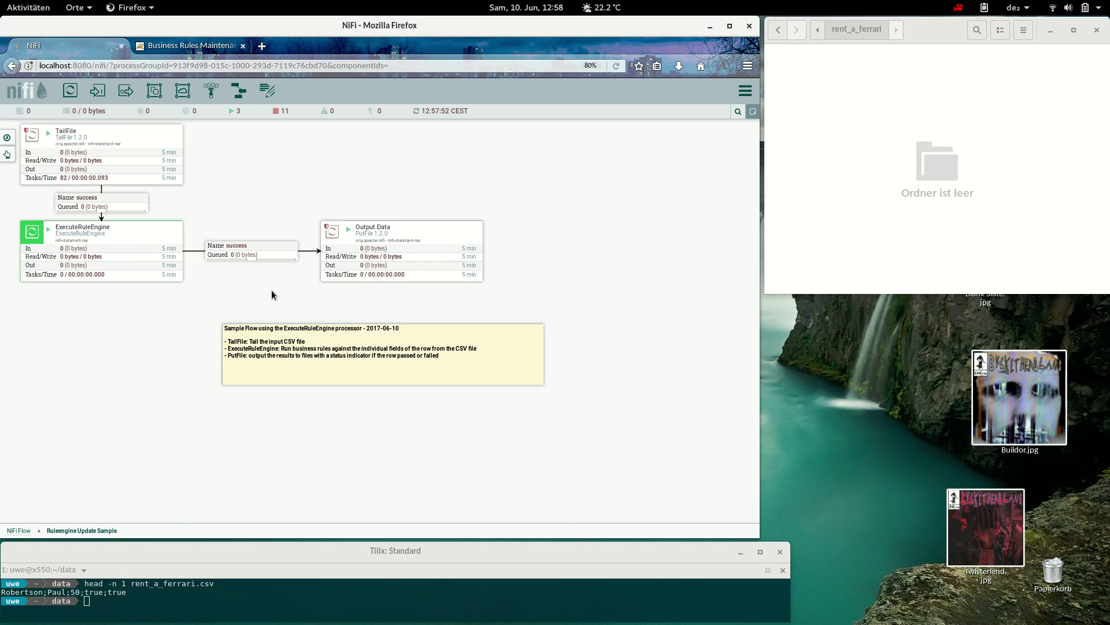
- In the terminal, append a row with a customer's name and the values 40;false;false;undefined to rent_a_ferrari.csv using echo
click(228, 598)
text(clear)
key(Up)
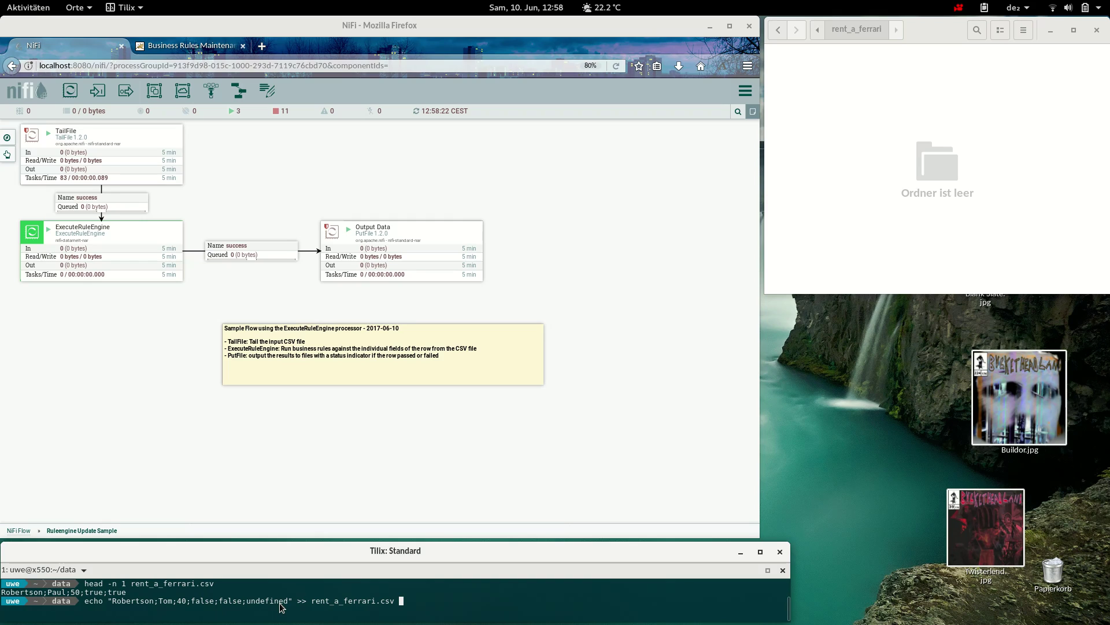
drag(250, 605, 287, 608)
click(278, 607)
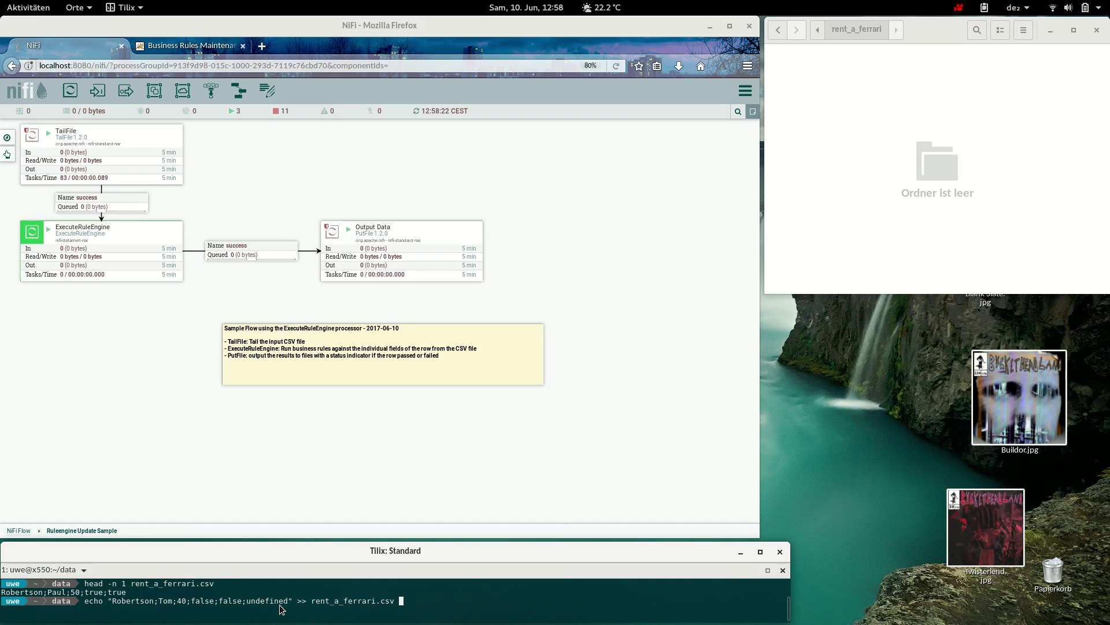
click(223, 50)
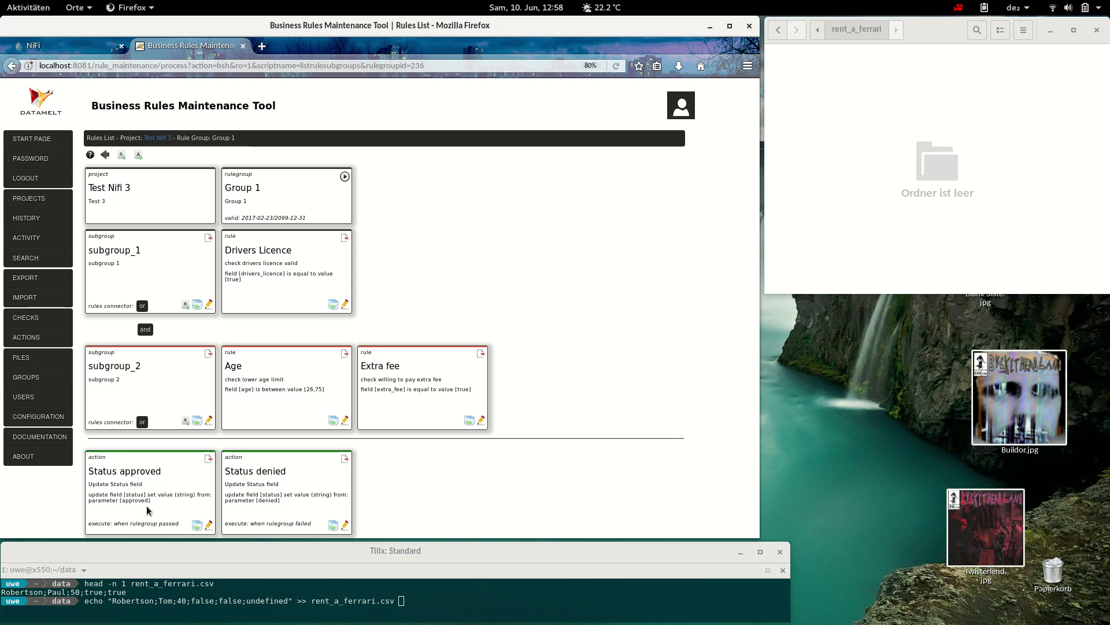
click(82, 45)
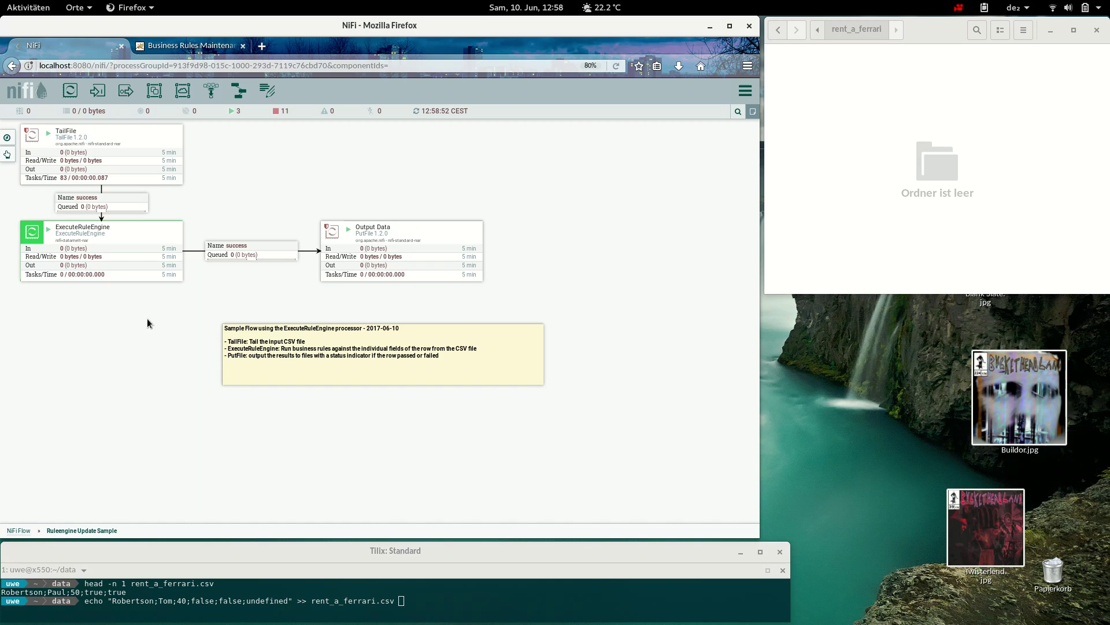
click(456, 609)
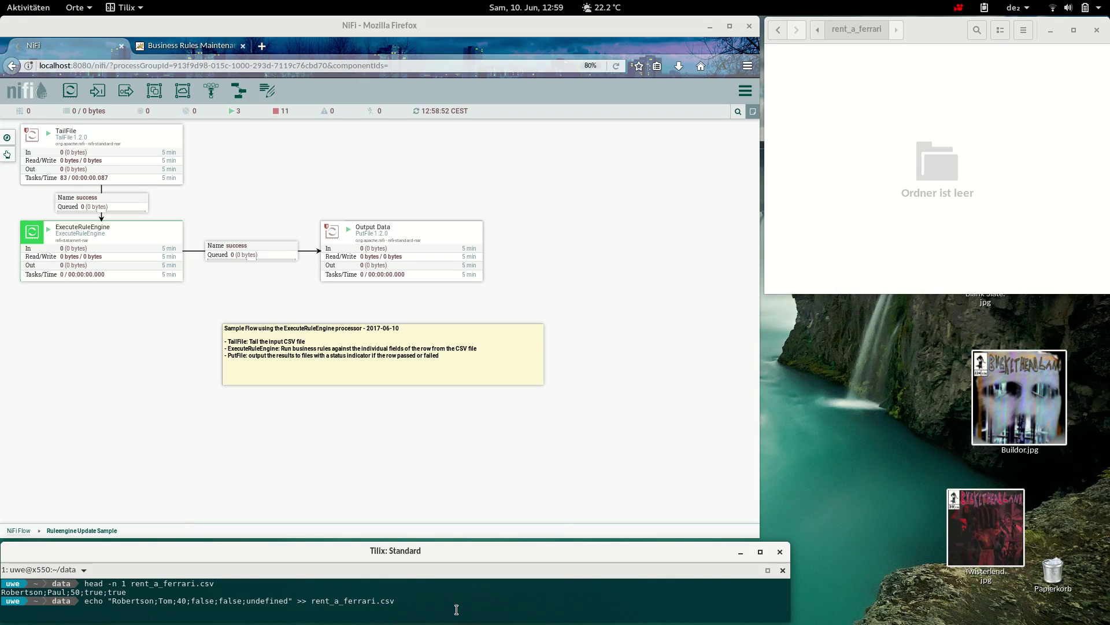
key(Return)
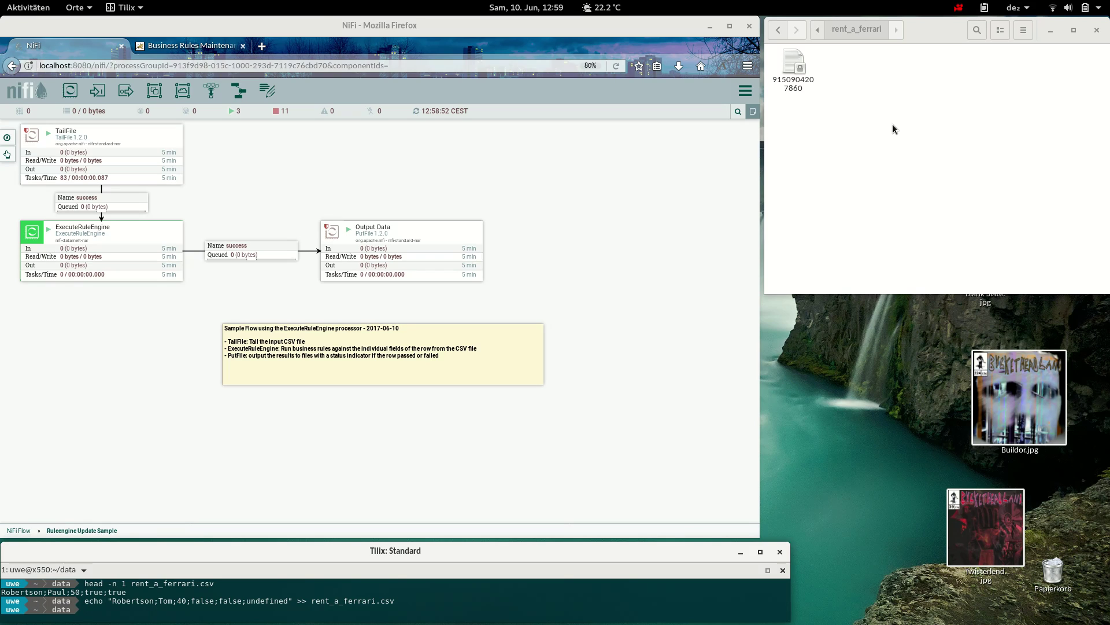
click(798, 64)
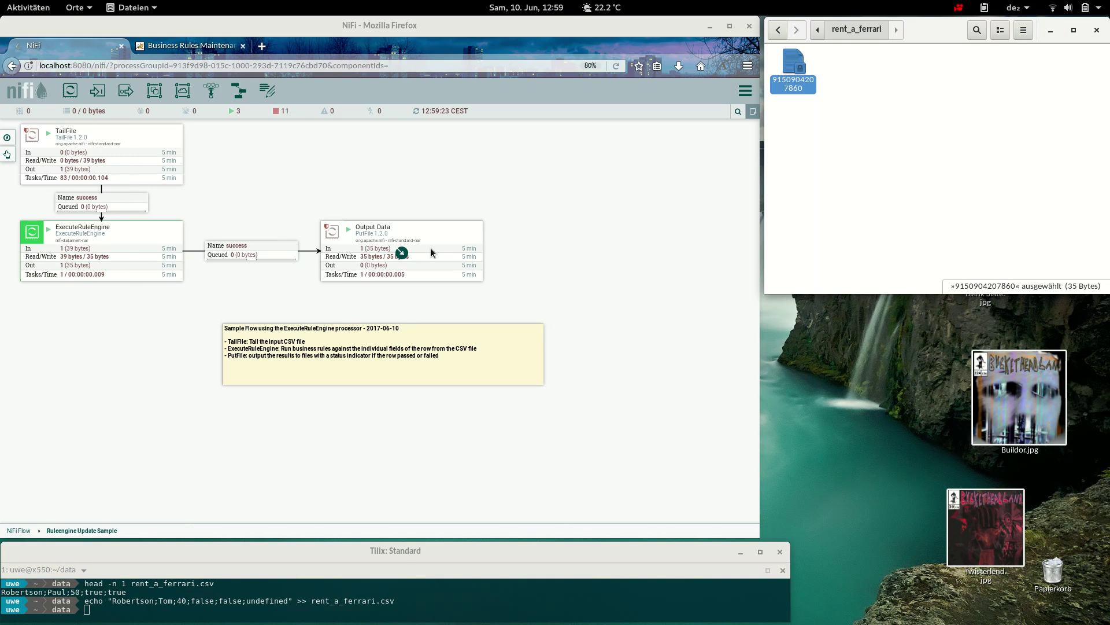
right_click(796, 71)
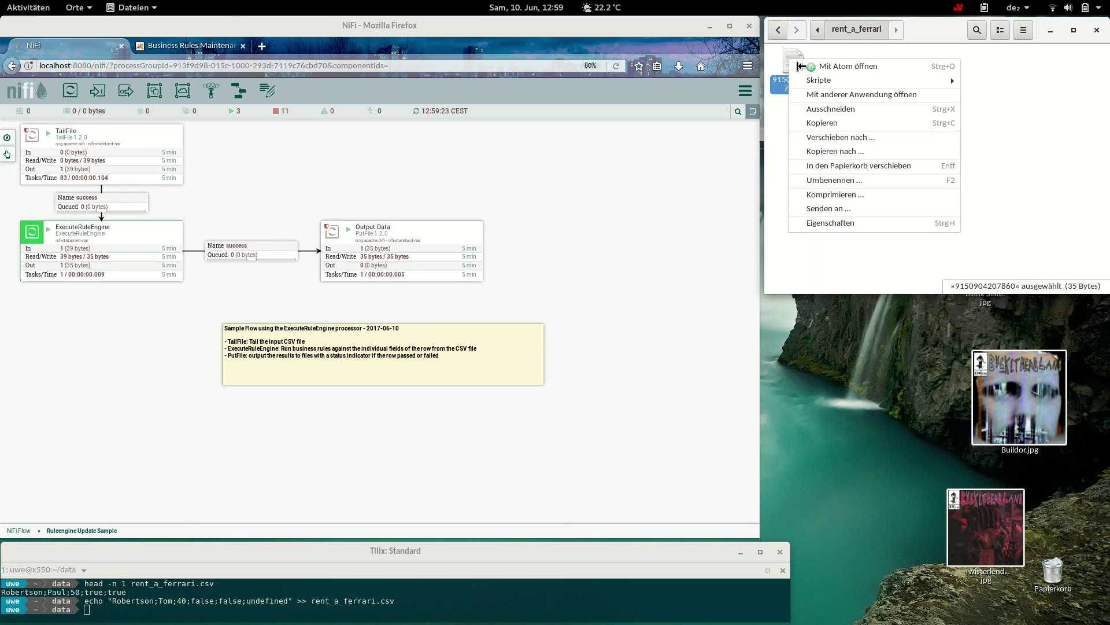
click(833, 70)
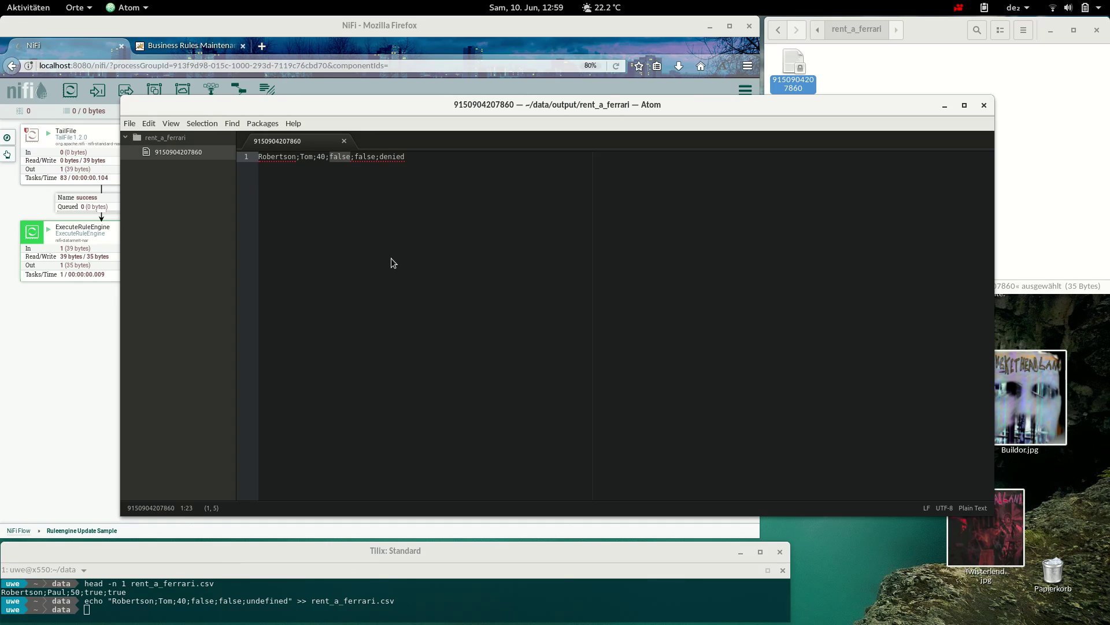
double_click(398, 157)
click(986, 104)
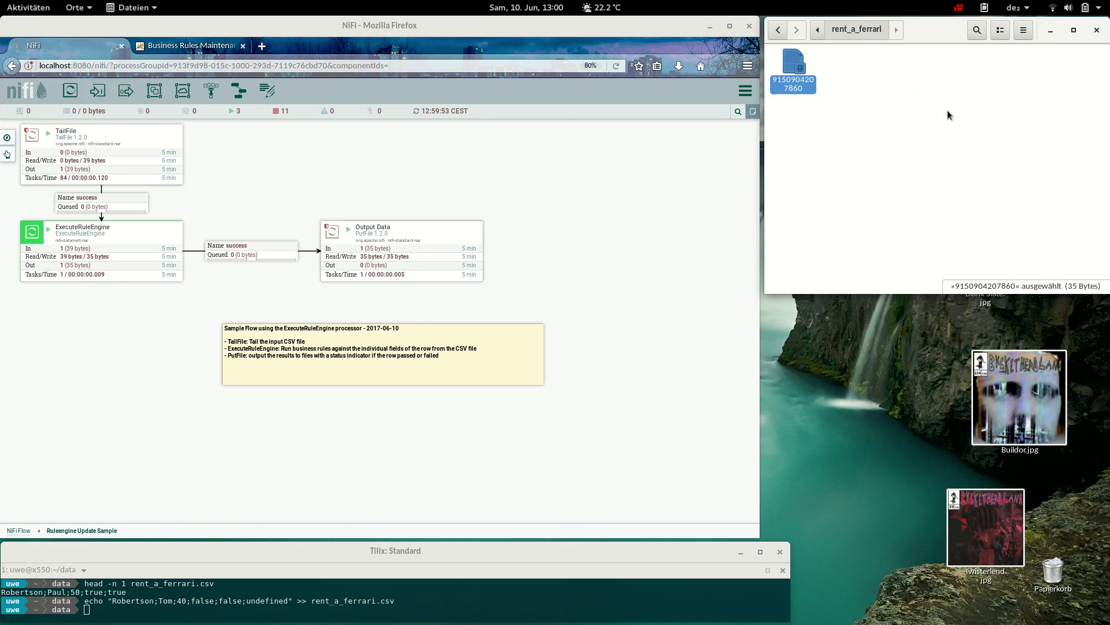
- Recall the previous echo command in the terminal and replace the customer's first name in its row with a different one
click(509, 598)
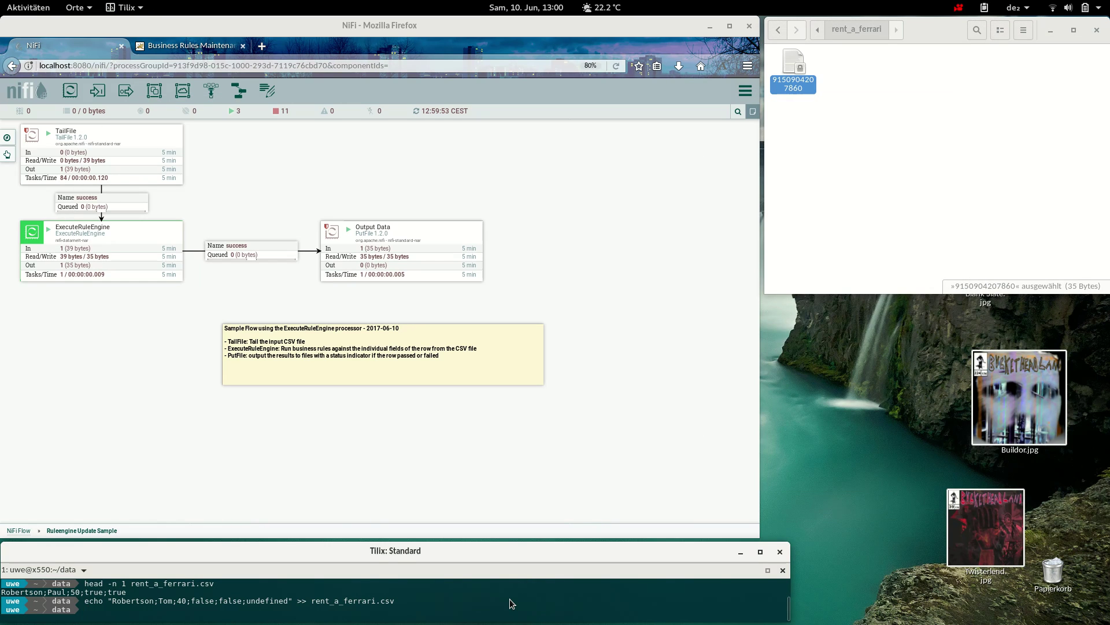
key(Up)
key(Left)
key(Left)
key(Left)
key(Left)
key(Left)
key(Left)
key(Left)
key(Left)
key(Left)
key(Left)
key(Left)
key(Left)
key(Left)
key(Left)
key(Left)
key(Left)
key(Left)
key(Left)
key(Left)
key(Left)
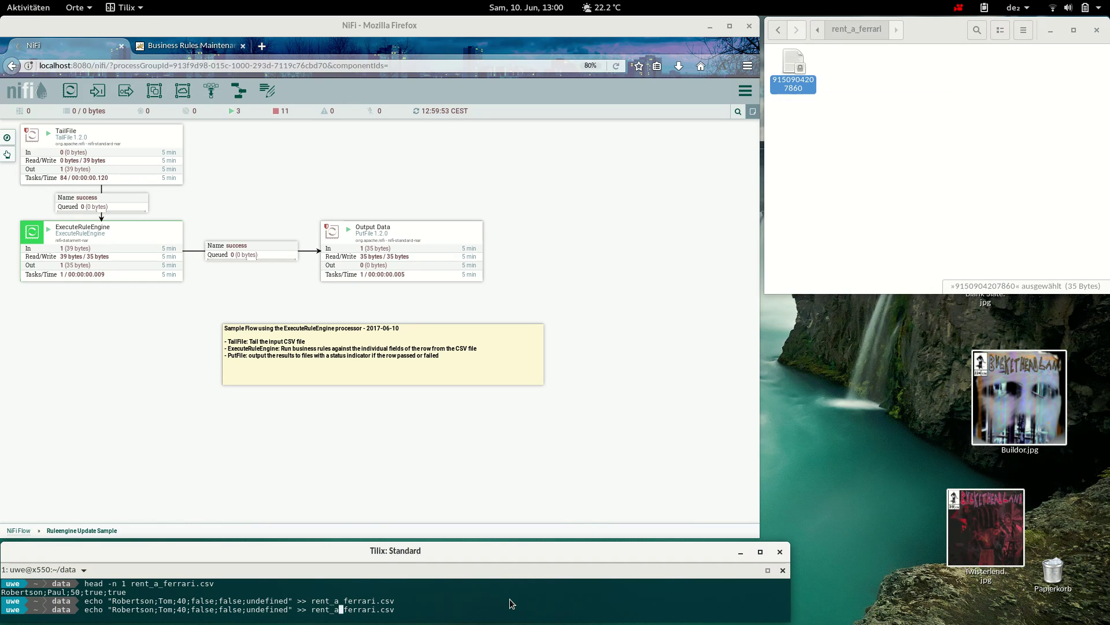
key(Left)
key(Left)
key(Left)
key(Left)
key(Left)
key(Left)
key(Left)
key(Left)
key(Left)
key(Left)
key(Left)
key(Left)
key(Left)
key(Left)
key(Left)
key(Left)
key(Left)
key(Left)
key(Left)
key(Left)
key(BackSpace)
key(BackSpace)
key(BackSpace)
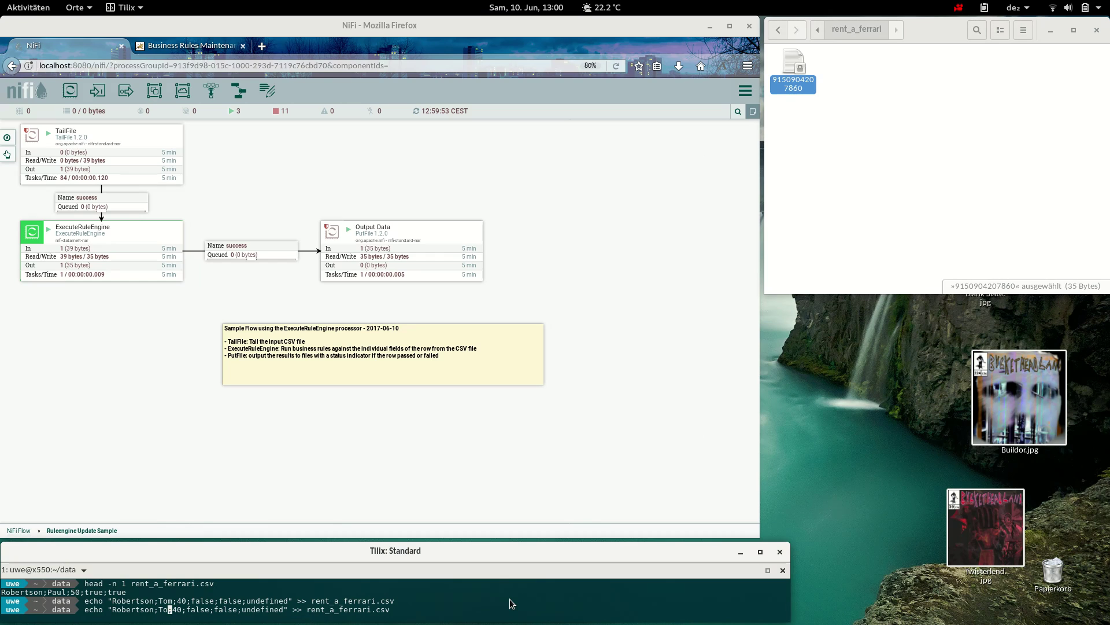
text(Jack)
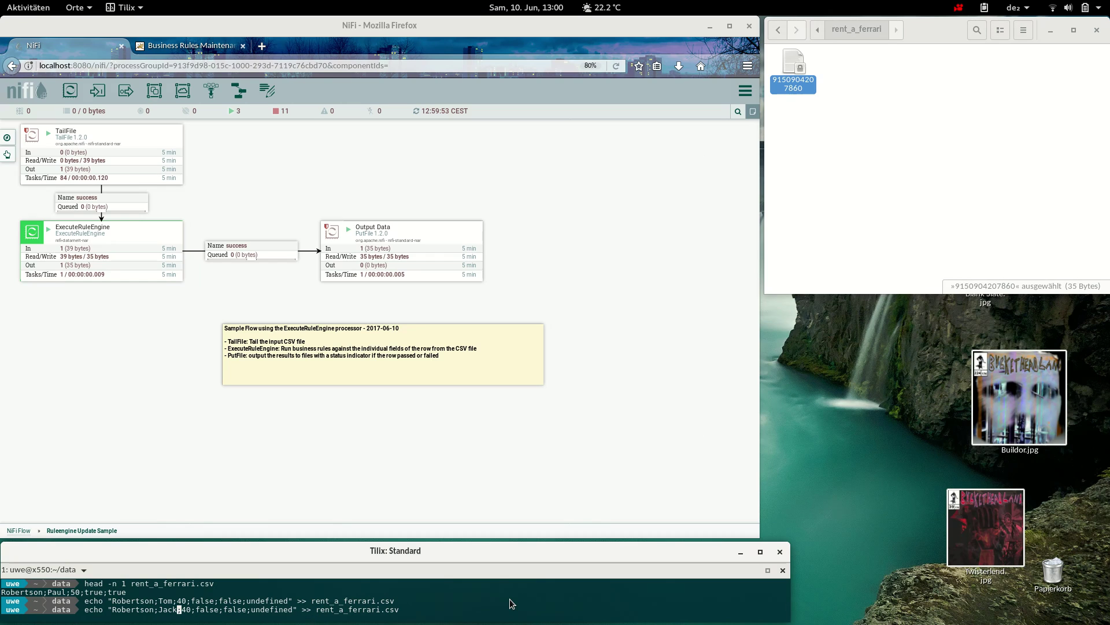
- Change both false fields after the age in the recalled row to true
key(Right)
key(Right)
key(Right)
key(Right)
key(Delete)
key(Delete)
key(Delete)
key(Delete)
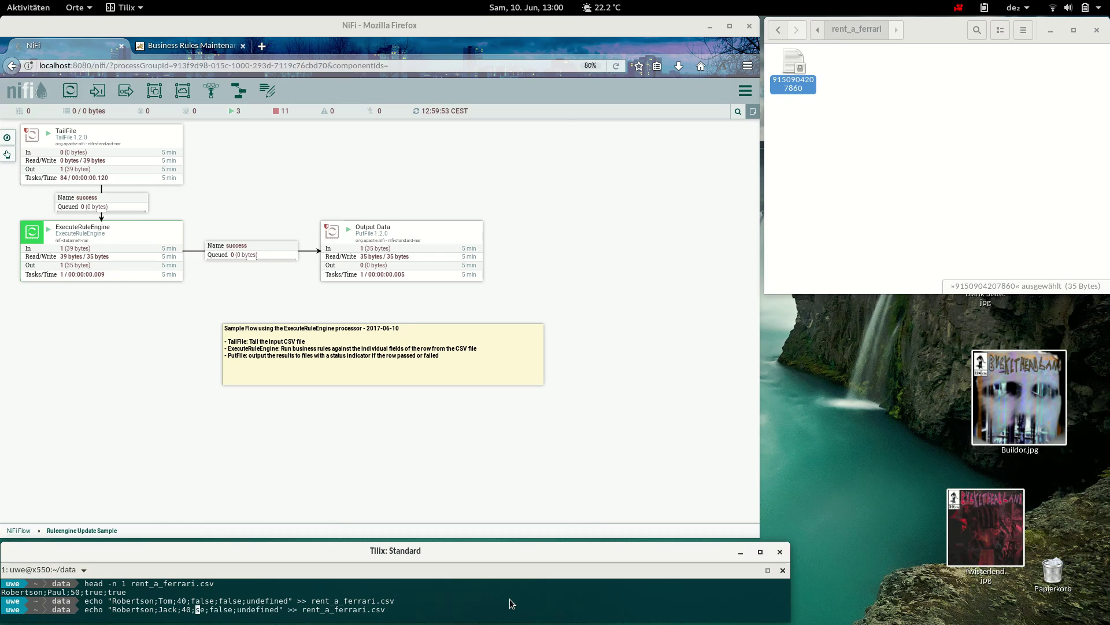
text(tru)
key(Right)
key(Right)
key(Delete)
key(Delete)
key(Delete)
key(Delete)
key(Delete)
text(true)
key(Home)
key(Right)
key(Right)
key(Right)
key(Right)
key(Right)
key(Right)
key(Right)
key(Right)
key(Right)
key(Right)
key(Right)
key(Right)
key(Right)
key(Right)
key(Right)
key(Right)
key(Right)
key(Right)
key(Right)
key(Right)
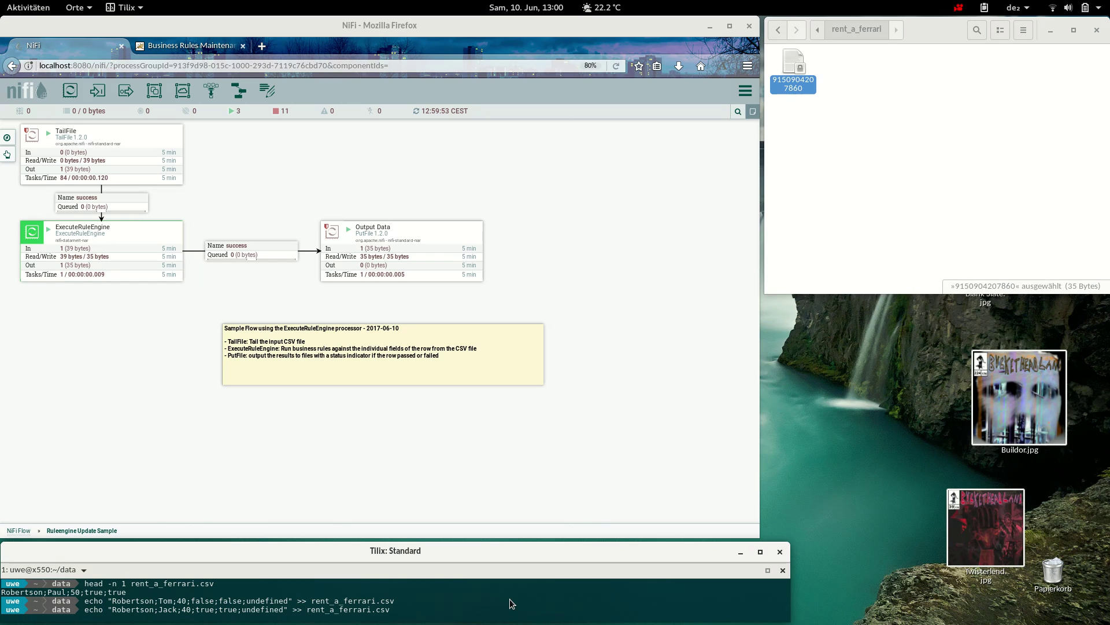
key(Right)
key(Right)
key(Right)
key(Right)
key(Right)
key(Right)
- Check the value range of Group 1's Age rule in the Business Rules Maintenance Tool
click(208, 51)
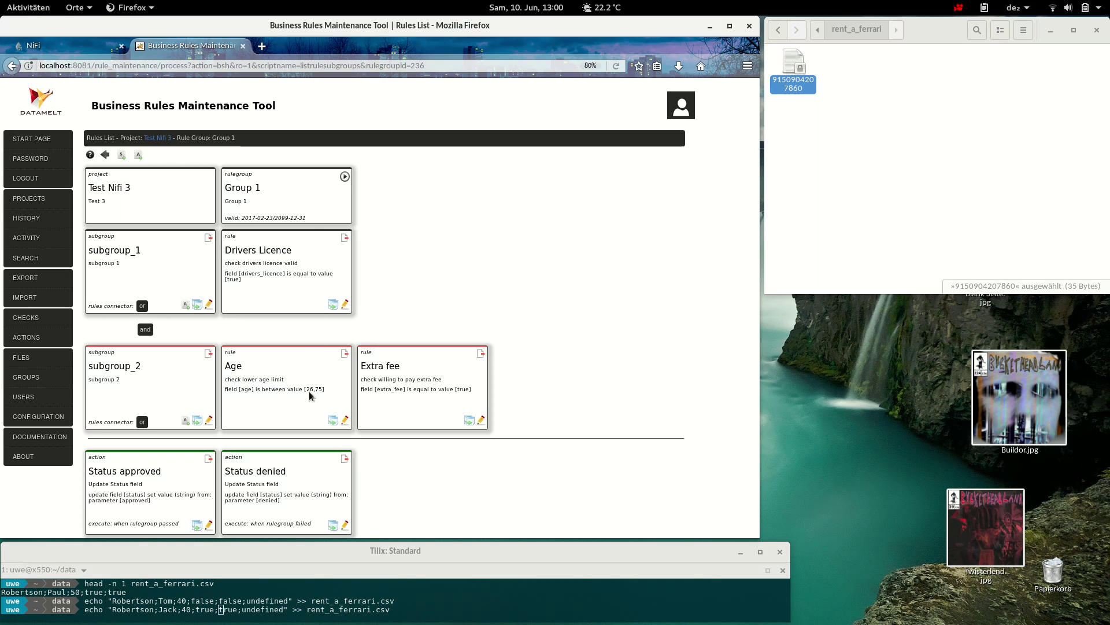
drag(311, 391, 321, 417)
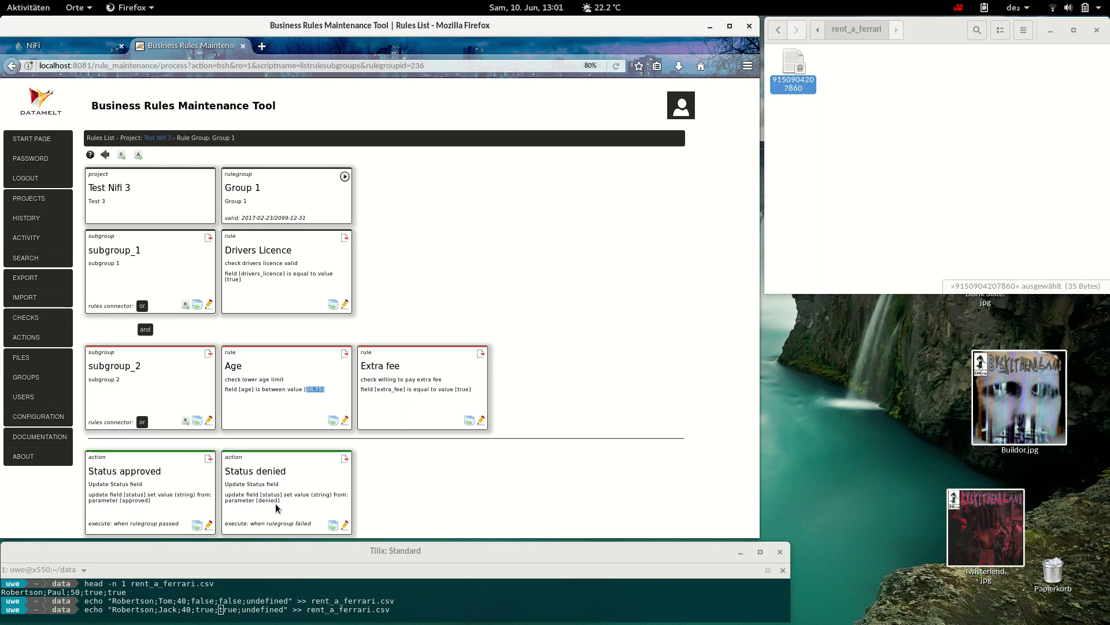
- Bring the NiFi flow back into view and run the edited echo command to append the row to rent_a_ferrari.csv
click(424, 611)
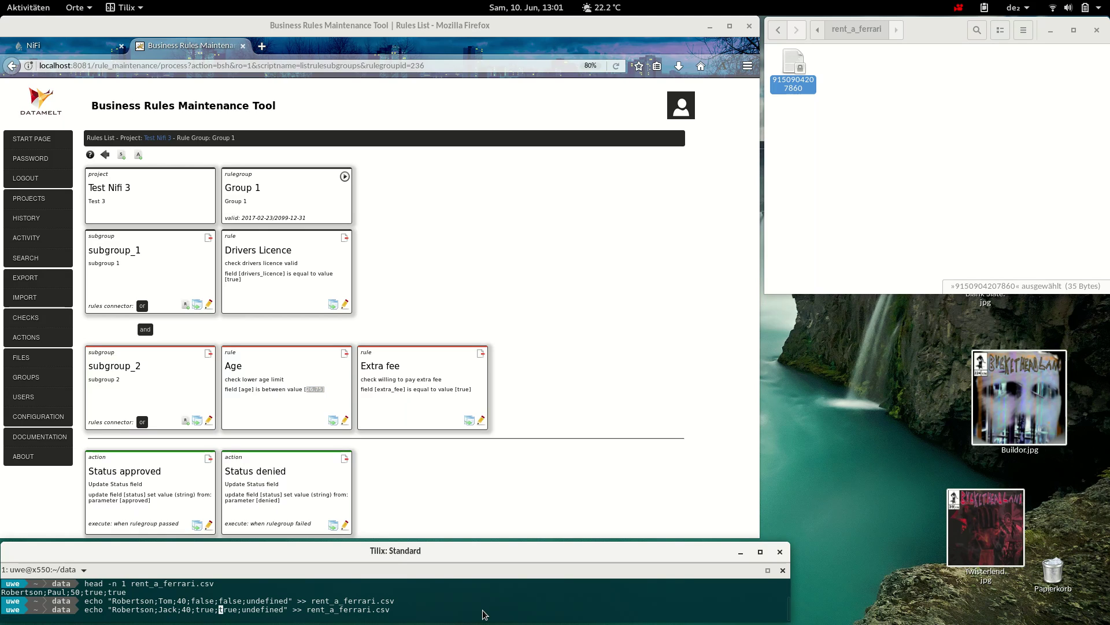
click(70, 46)
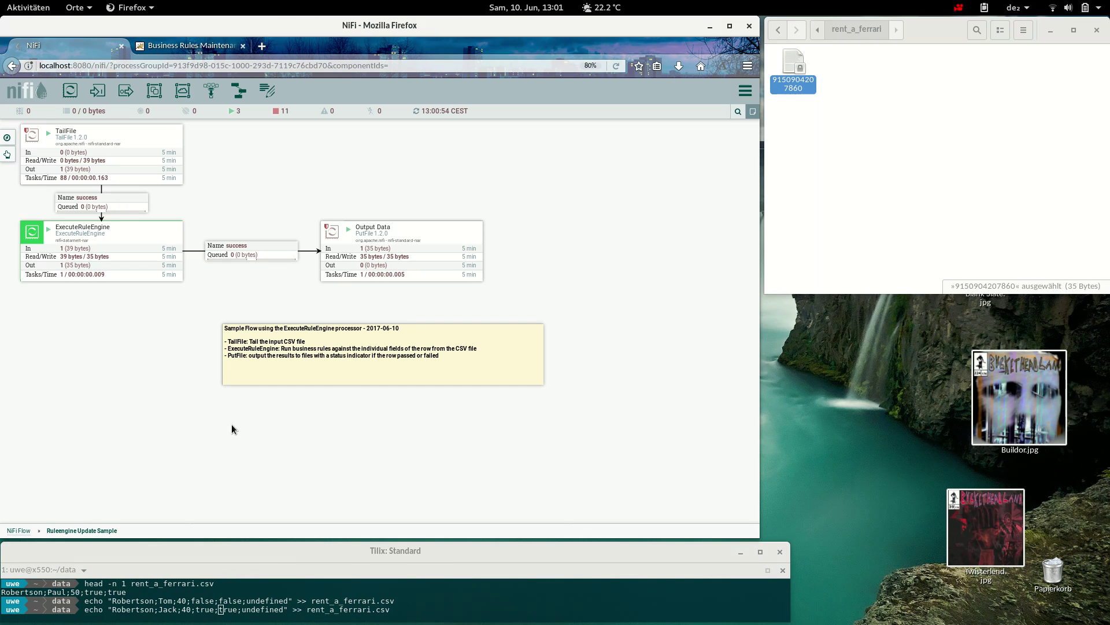
click(483, 610)
key(Return)
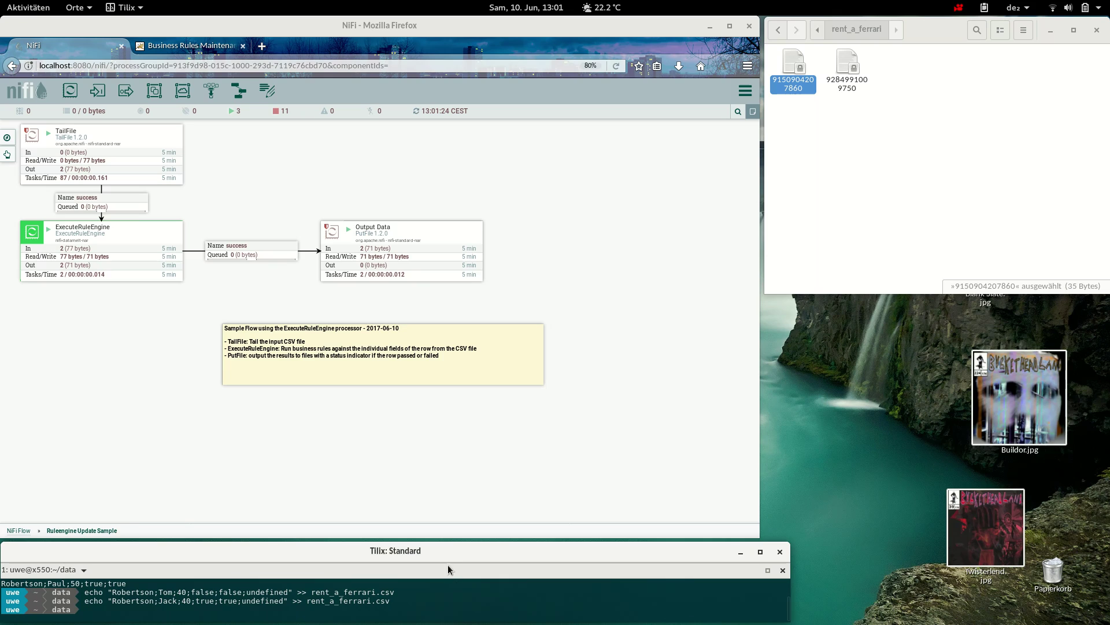
click(844, 82)
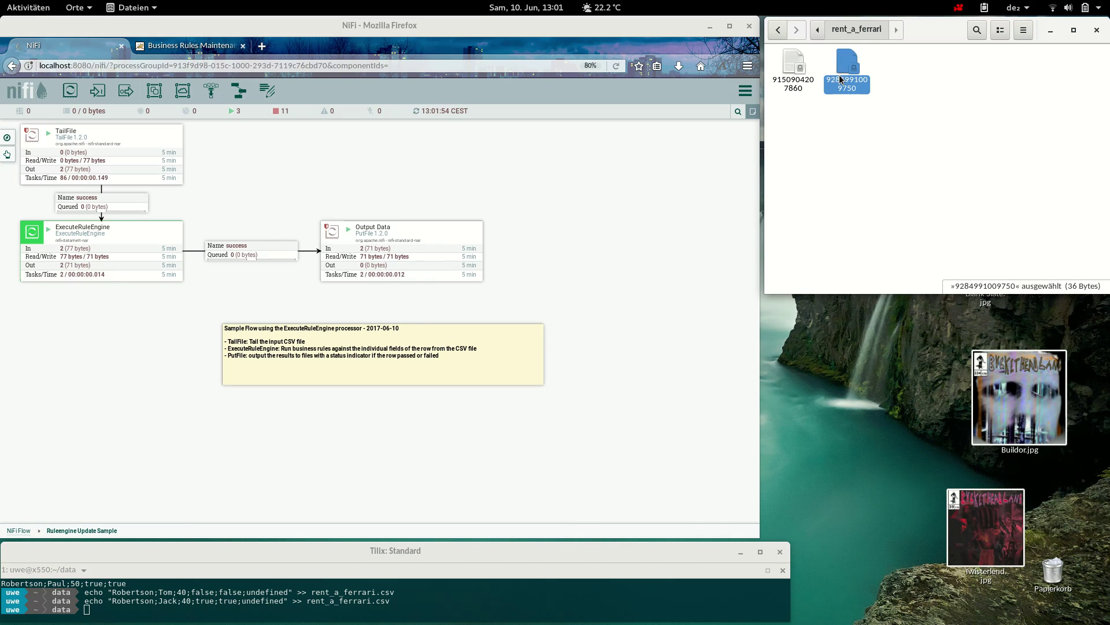
right_click(842, 64)
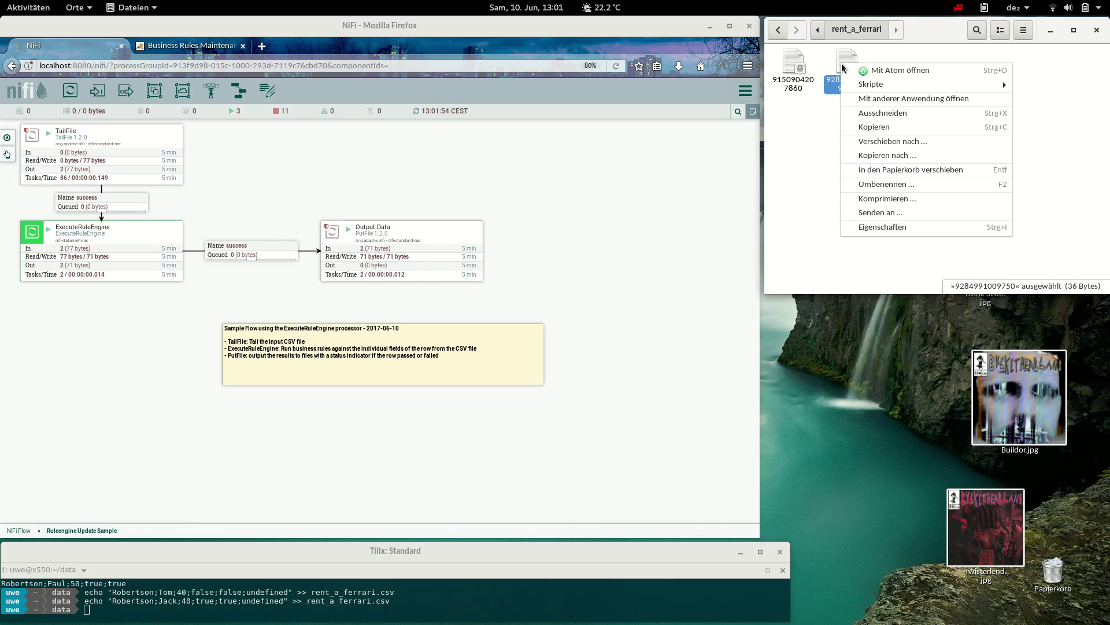
click(888, 75)
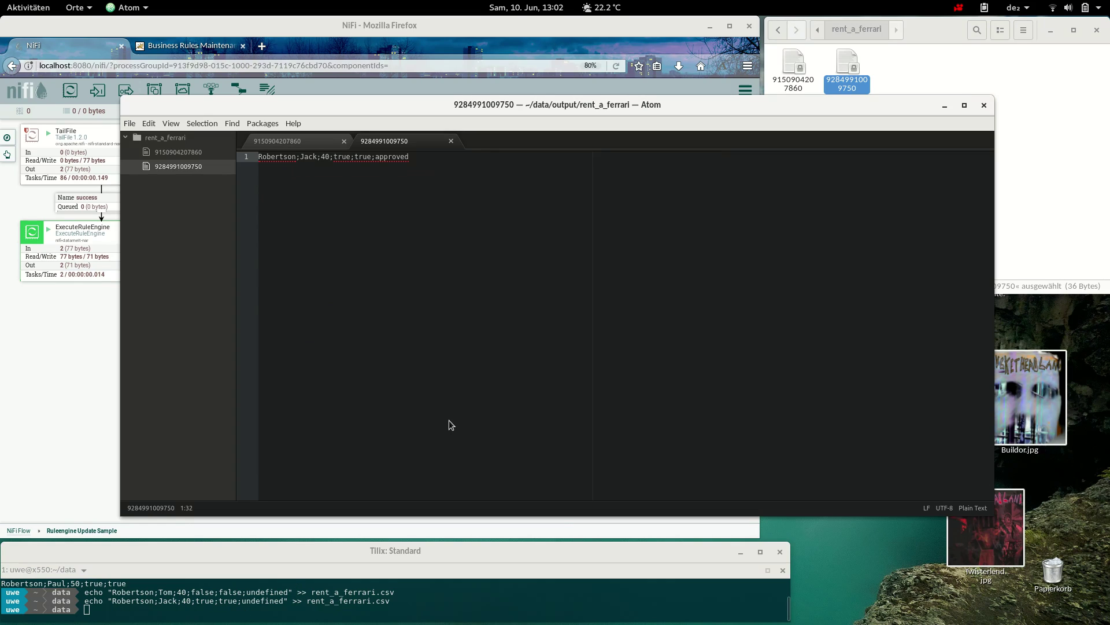
click(96, 365)
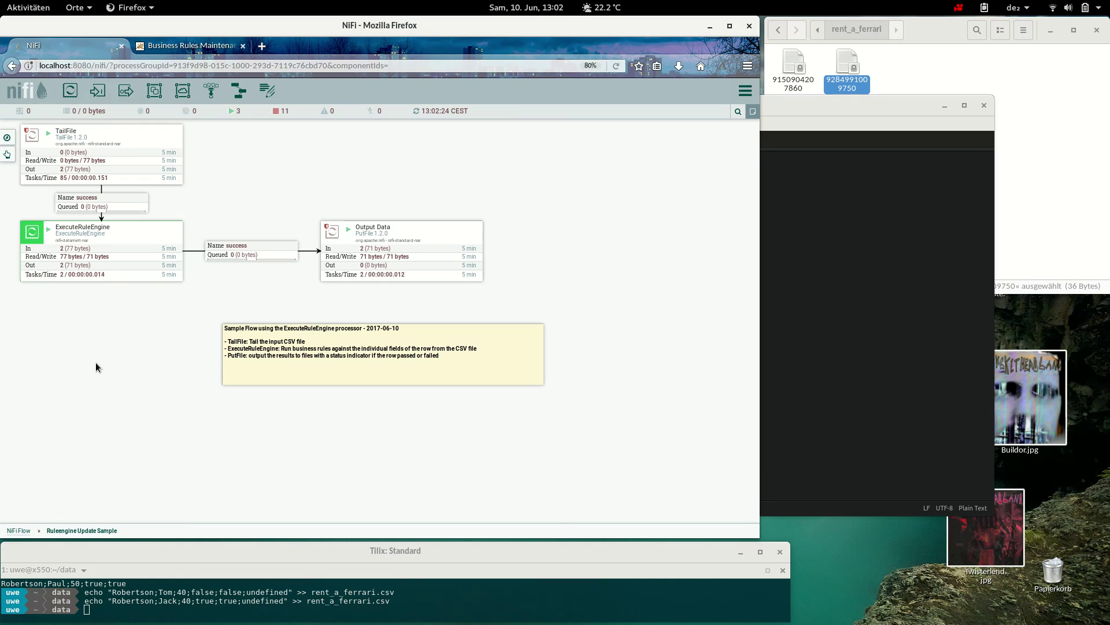
- Open a new action form for Group 1 in the Business Rules Maintenance Tool and review its name, description and Execute if options
click(191, 45)
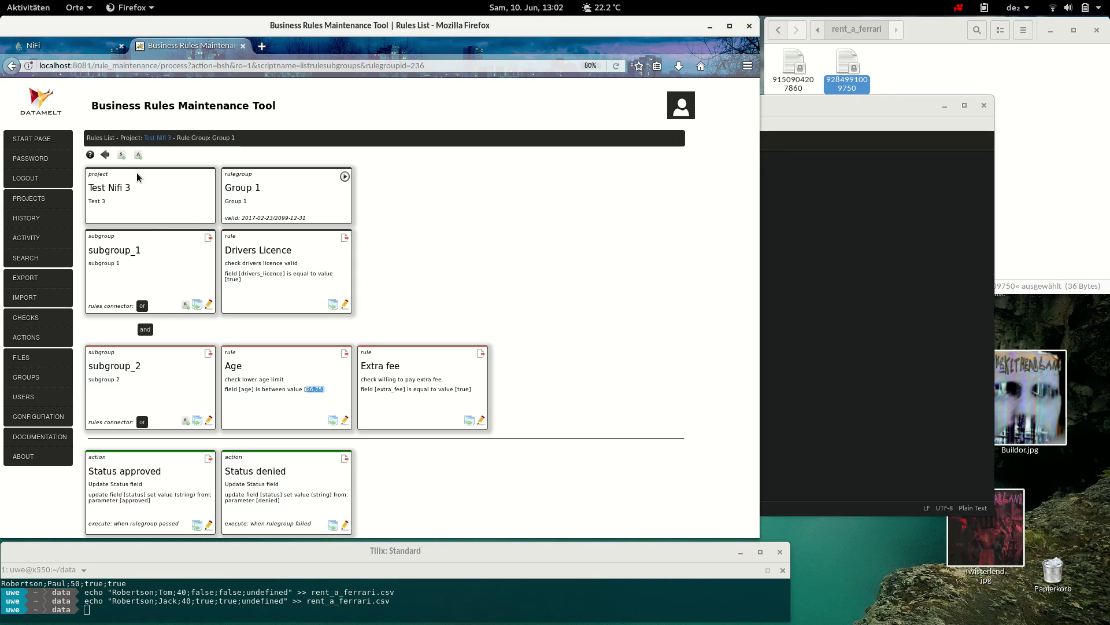
click(138, 155)
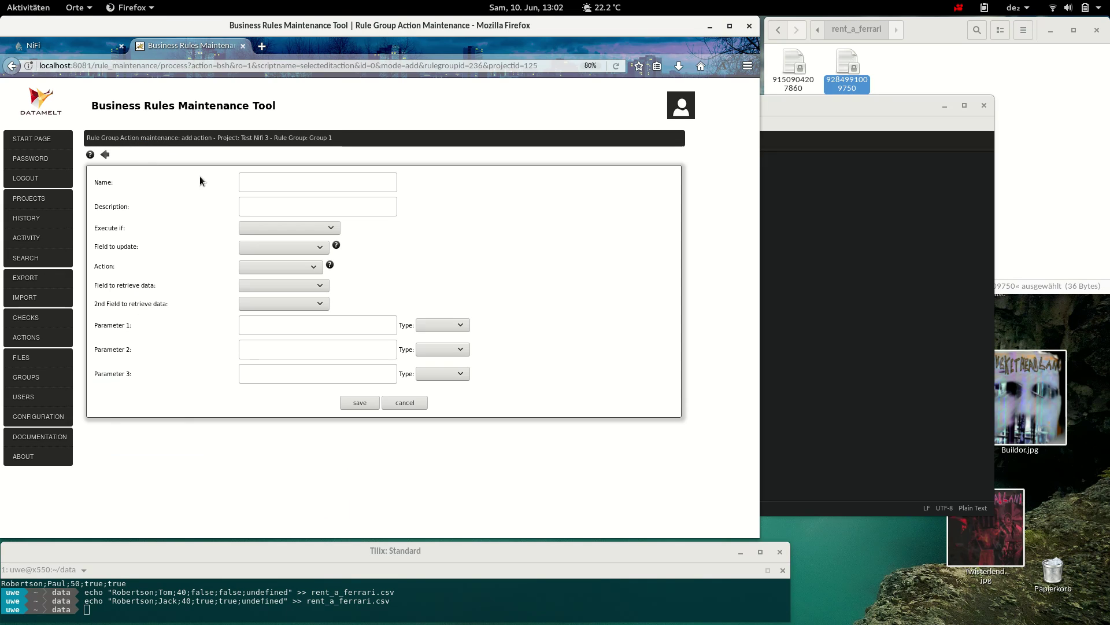
click(290, 186)
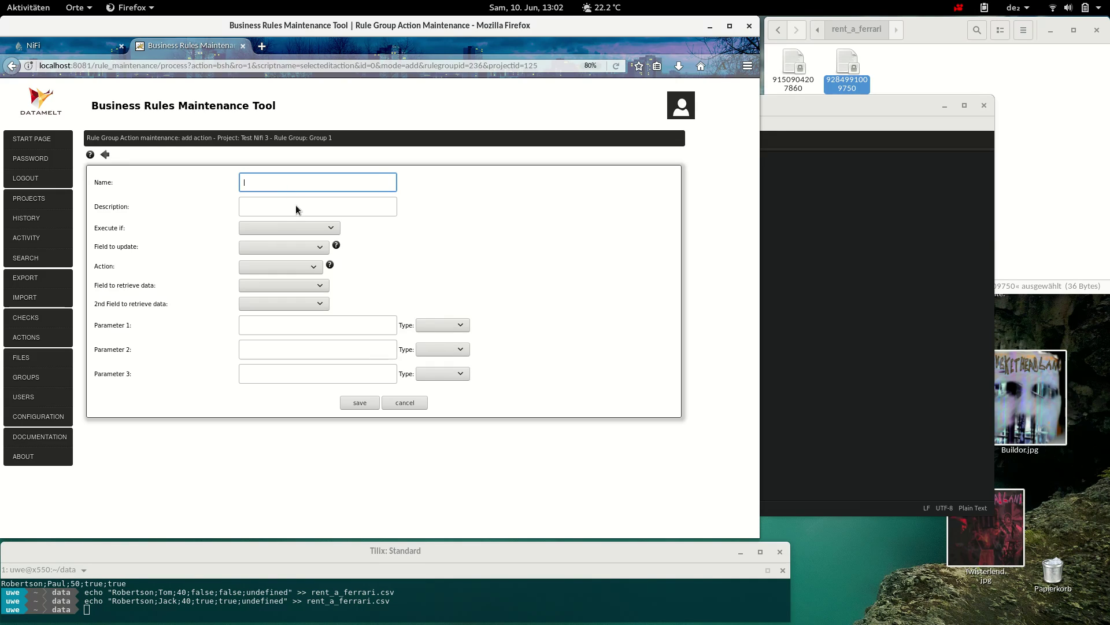
click(299, 212)
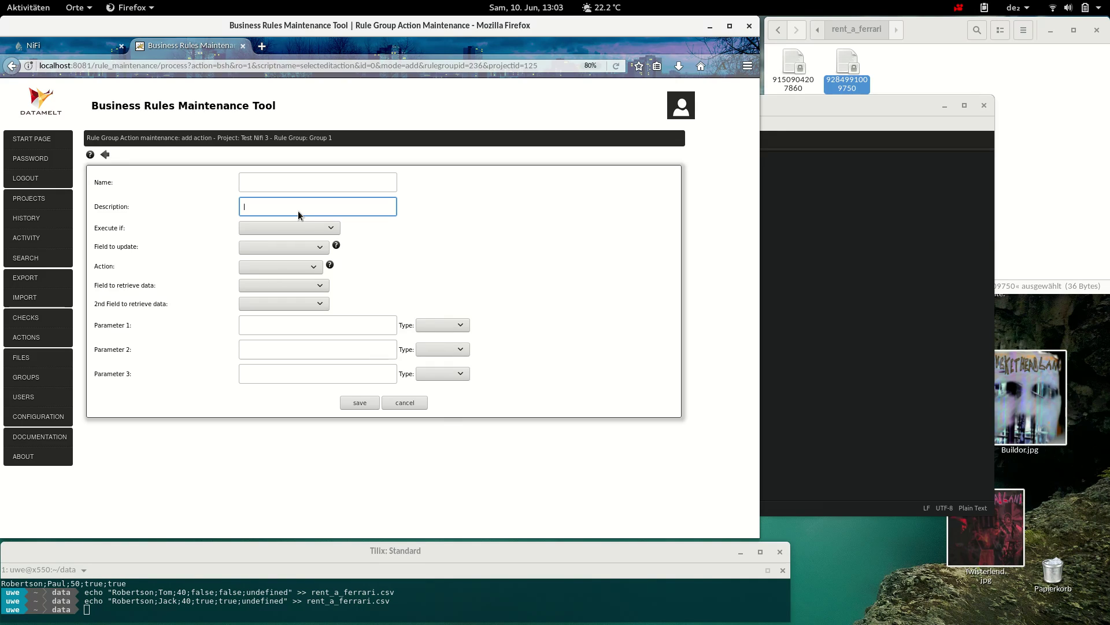
click(308, 230)
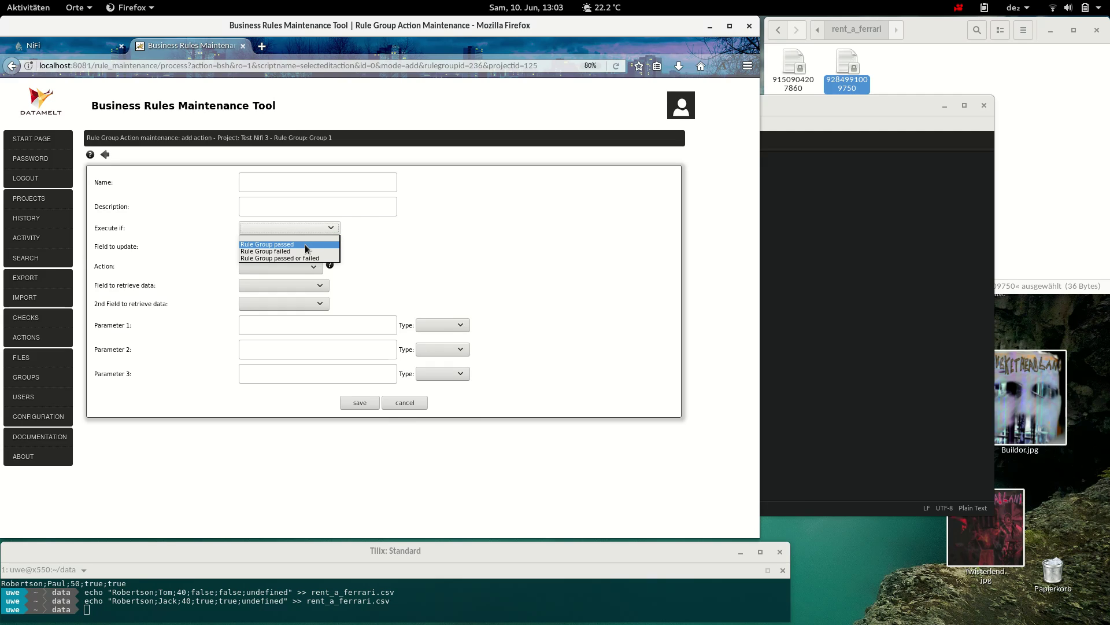
click(391, 238)
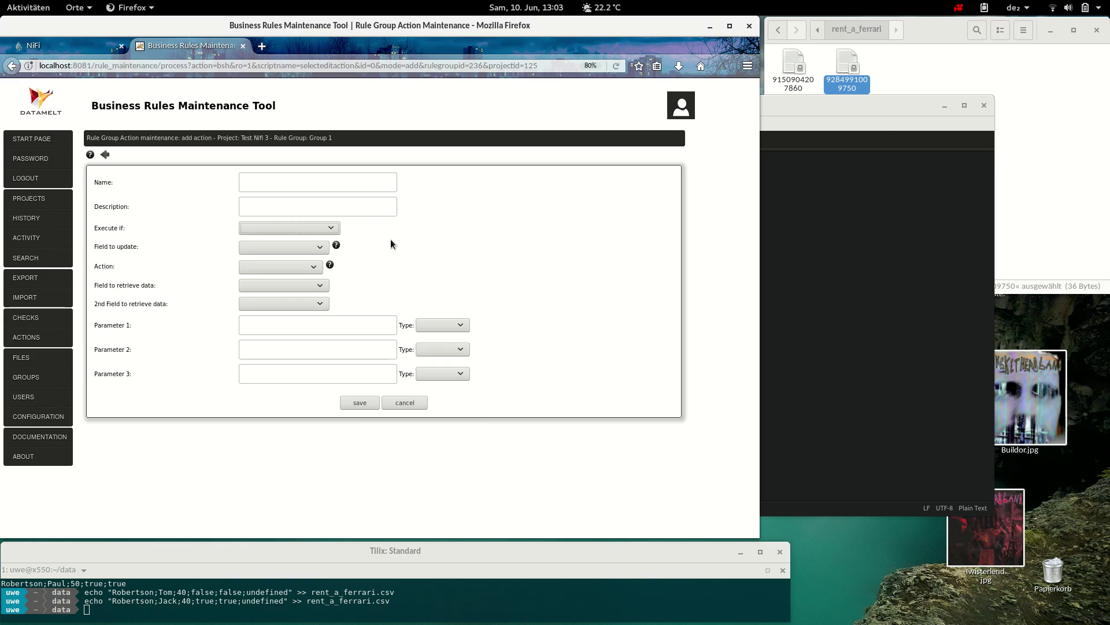
click(297, 229)
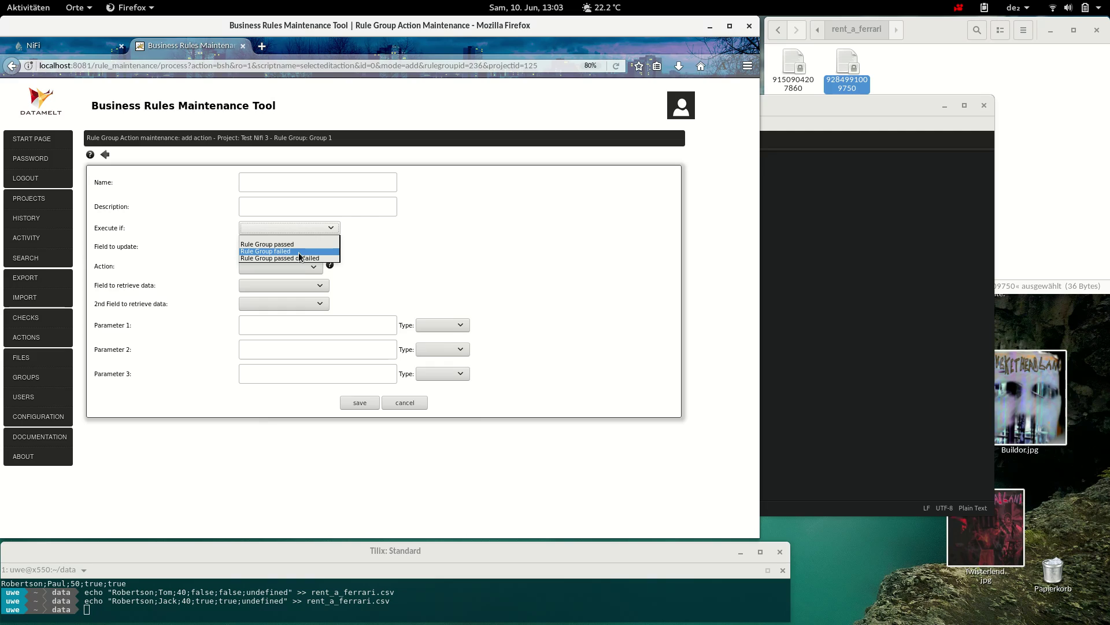
click(396, 261)
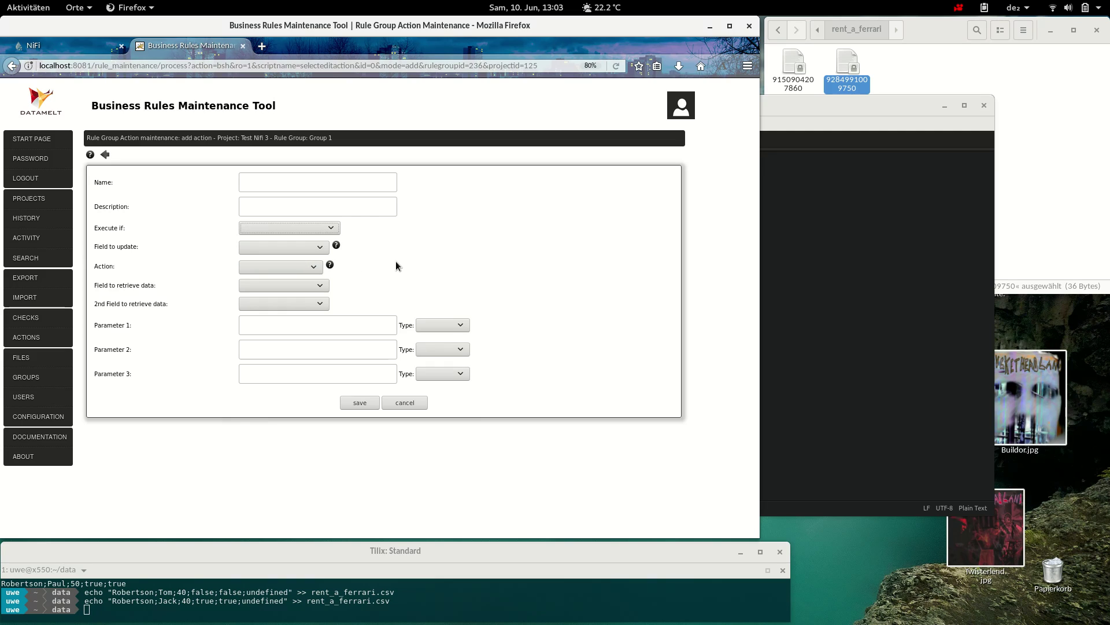
- Set the new action's field to update to Status (string) and its Execute if condition to Rule Group passed
click(322, 253)
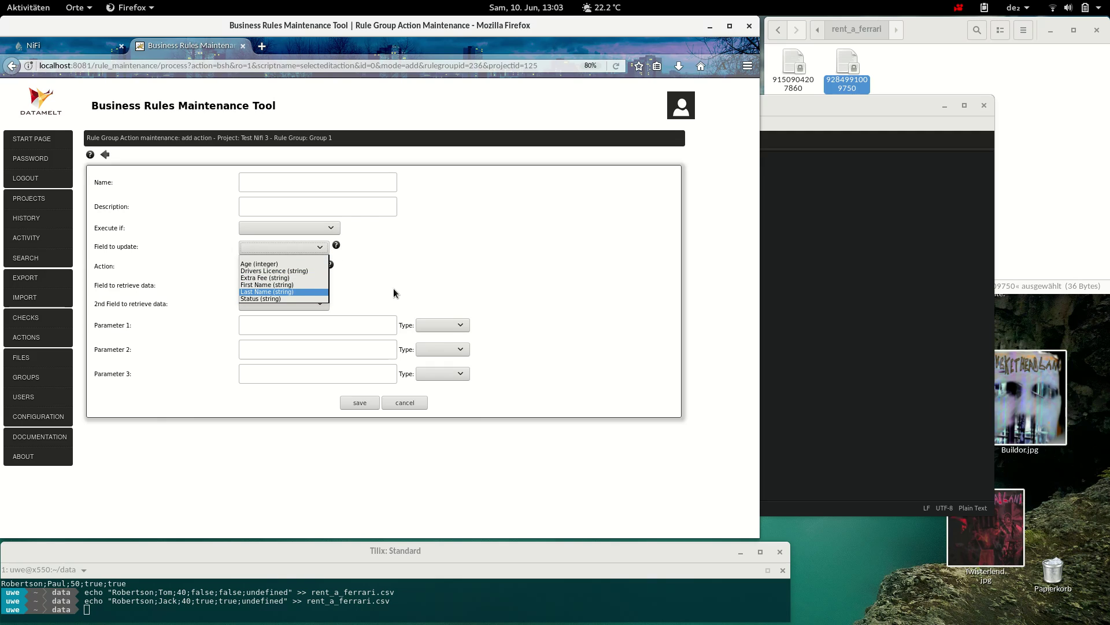
click(292, 300)
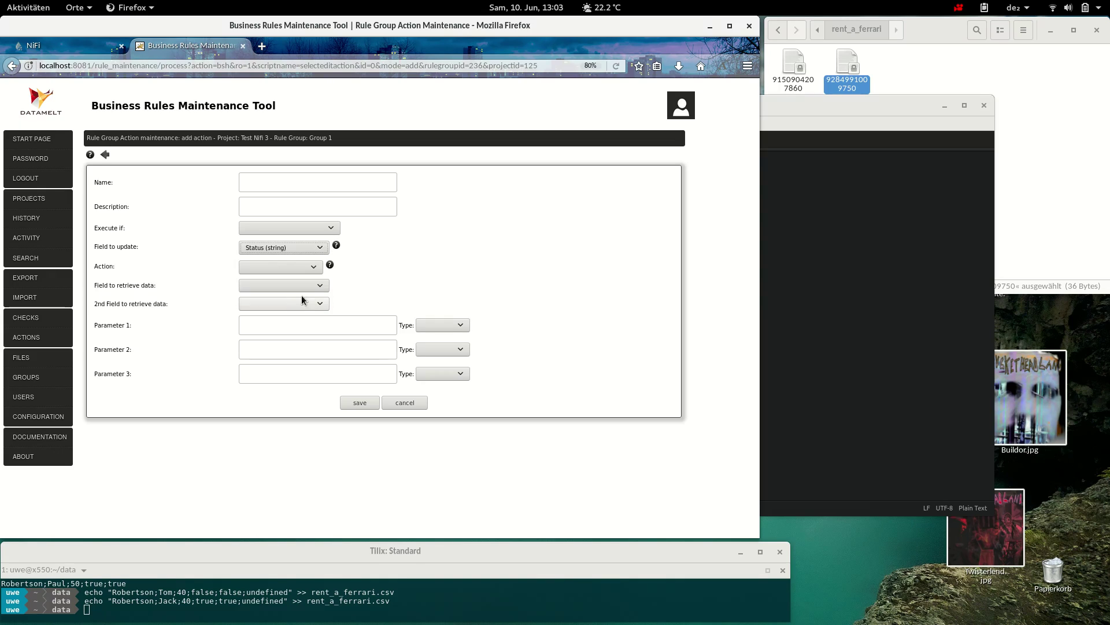
click(313, 228)
click(310, 245)
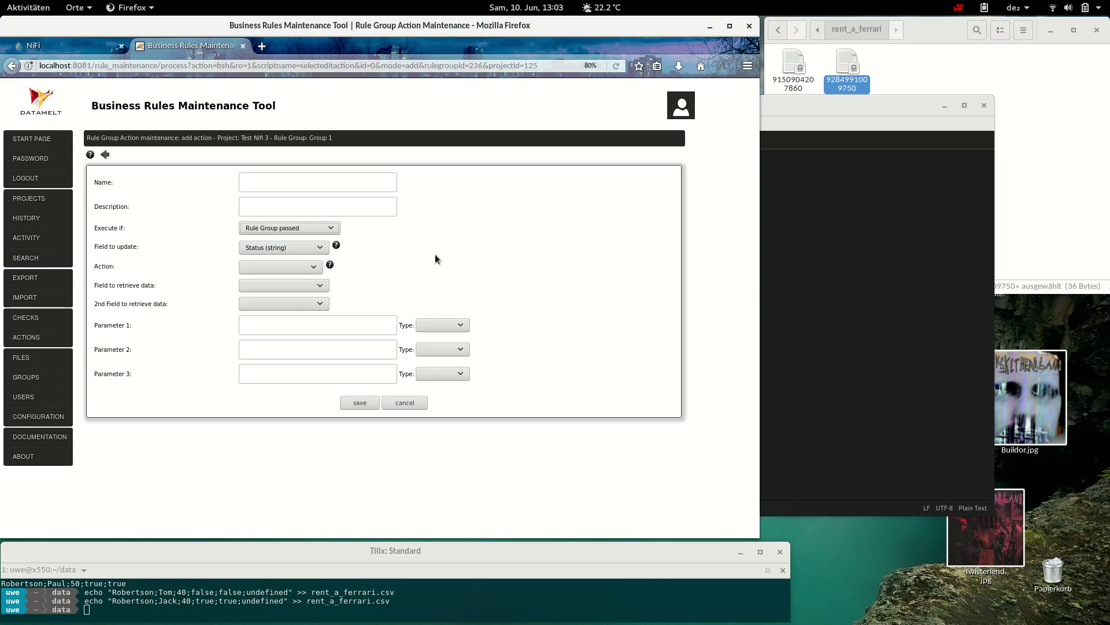
- Look through the whole list of available actions for the new rule group action without choosing one
click(315, 269)
mouse_move(321, 302)
mouse_down()
mouse_move(335, 384)
mouse_move(317, 295)
mouse_up()
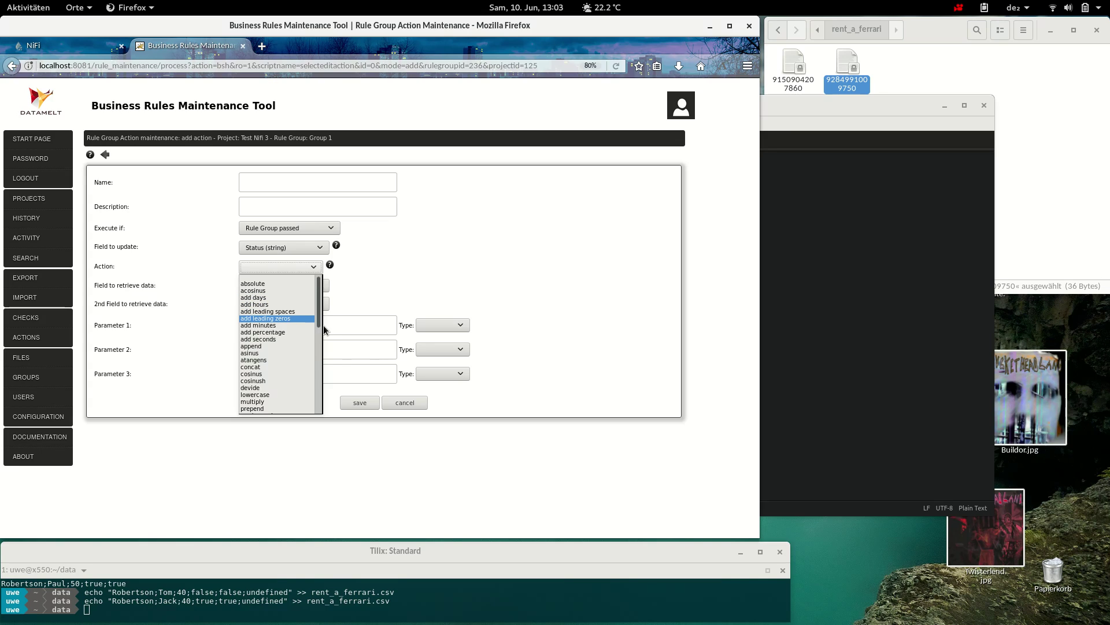
scroll(322, 313, down, 1)
scroll(321, 313, down, 6)
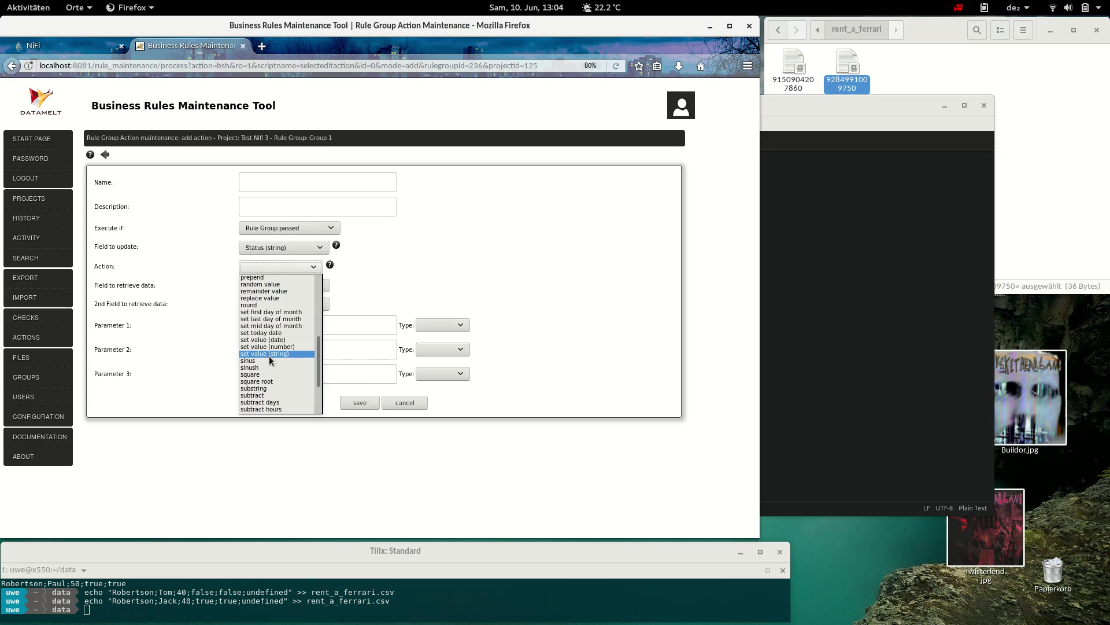
mouse_move(320, 357)
mouse_down()
mouse_move(330, 386)
mouse_move(321, 313)
mouse_move(324, 345)
mouse_up()
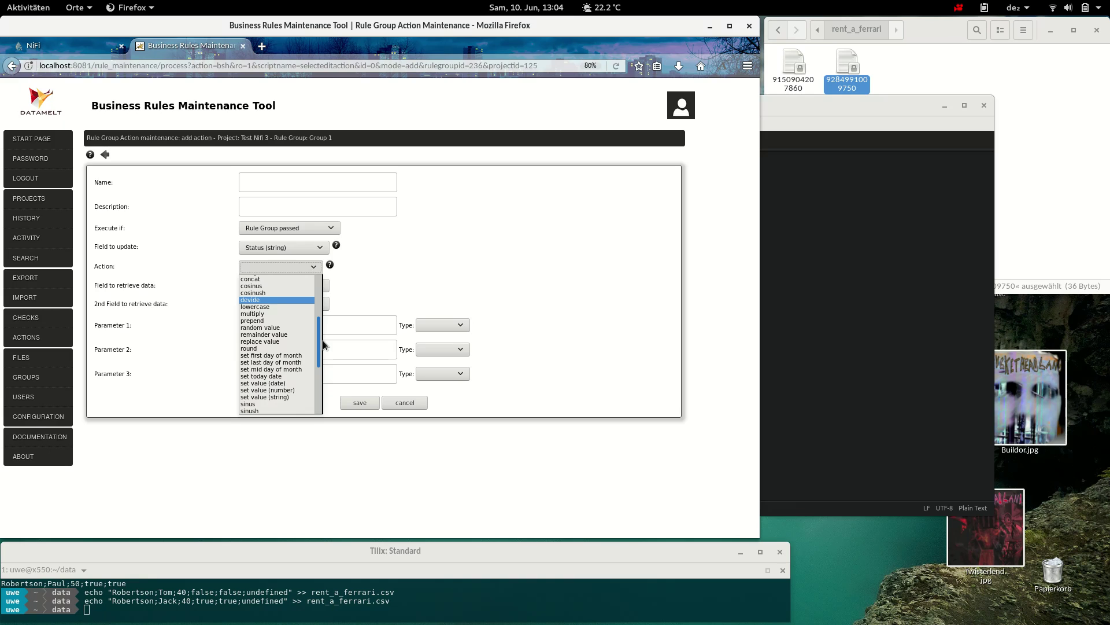
drag(324, 345, 326, 391)
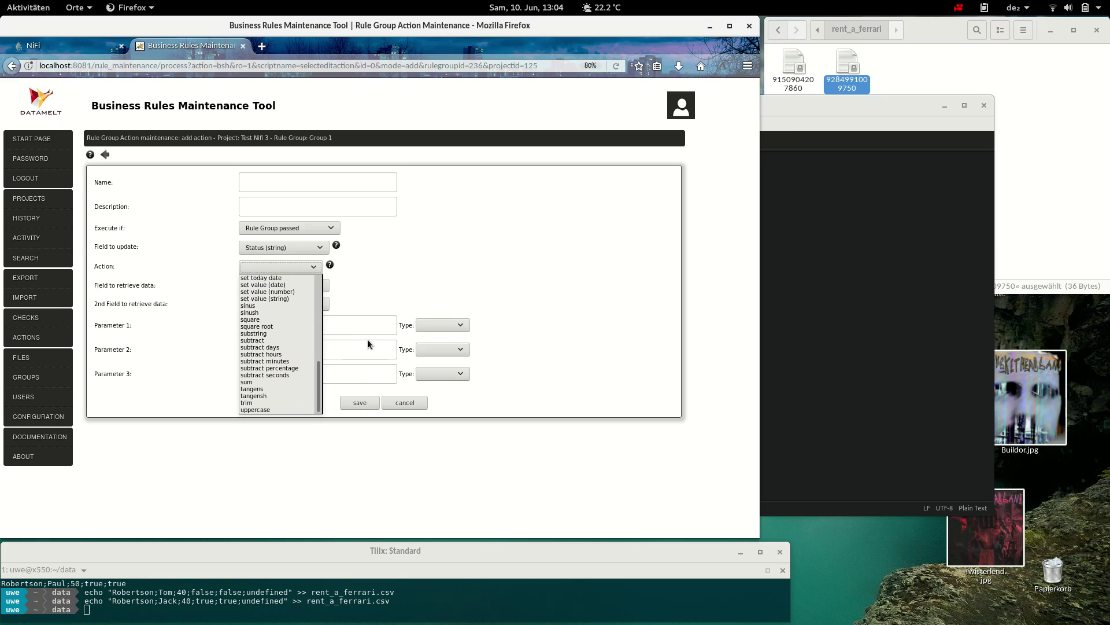
click(380, 290)
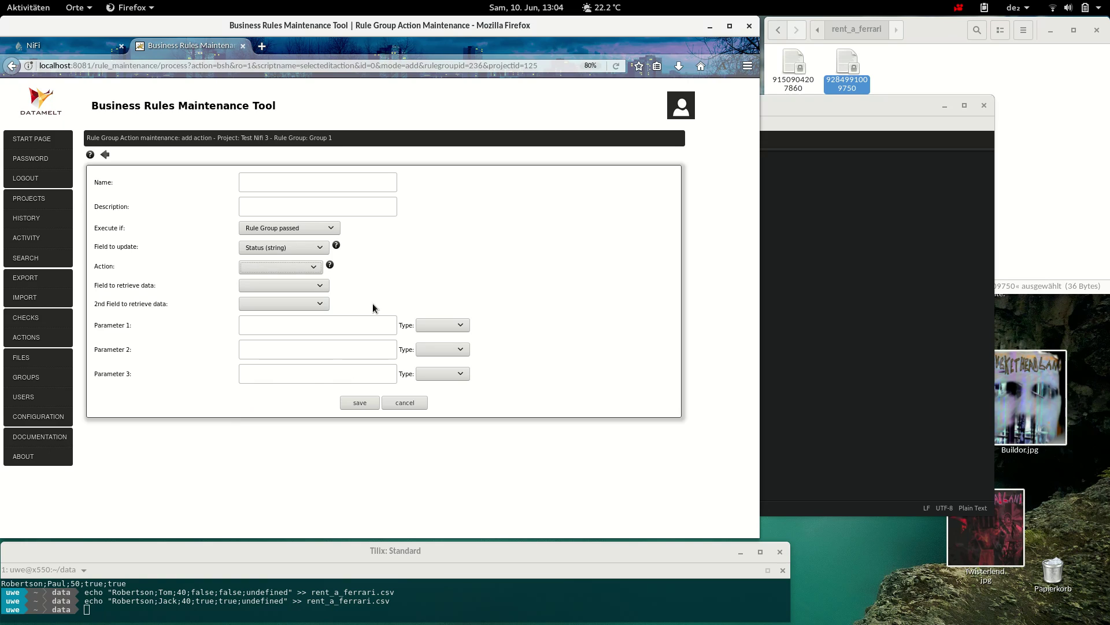
click(72, 53)
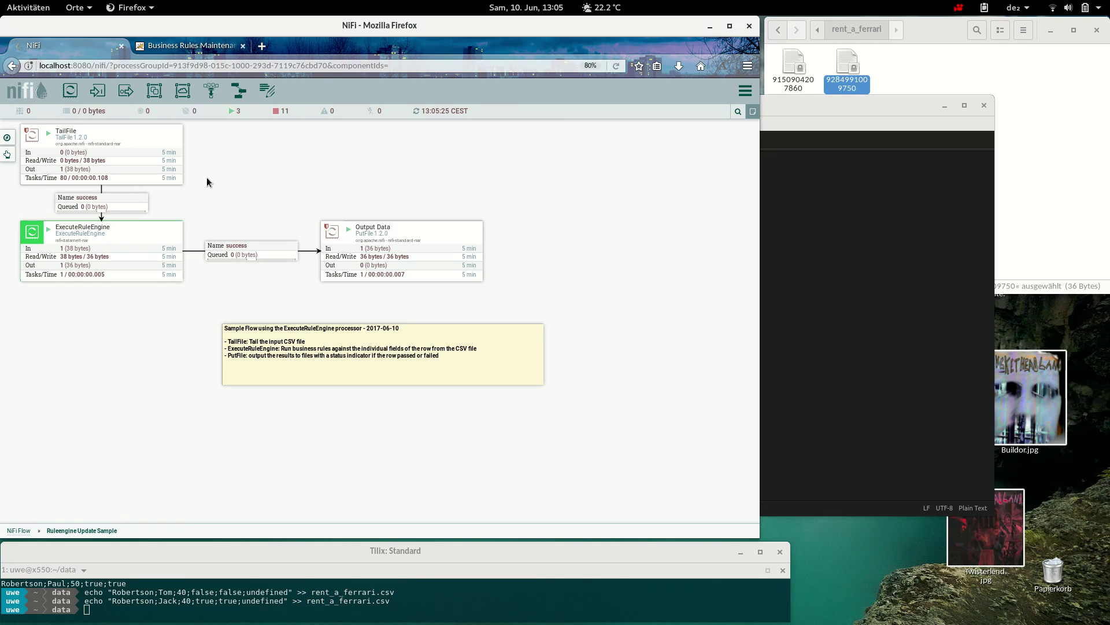
click(223, 53)
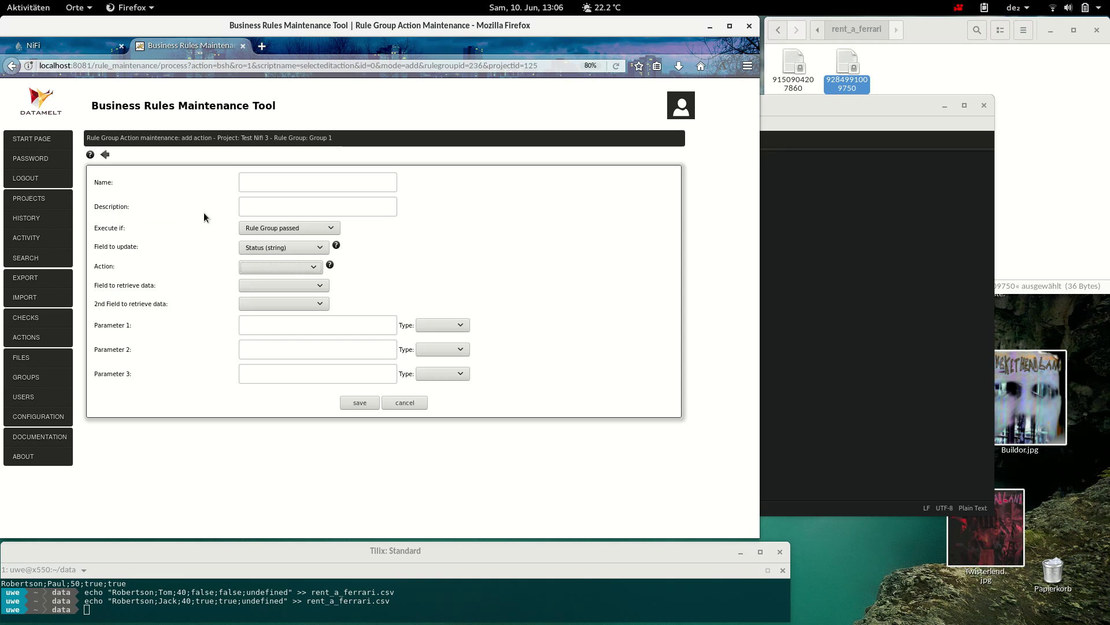
click(102, 48)
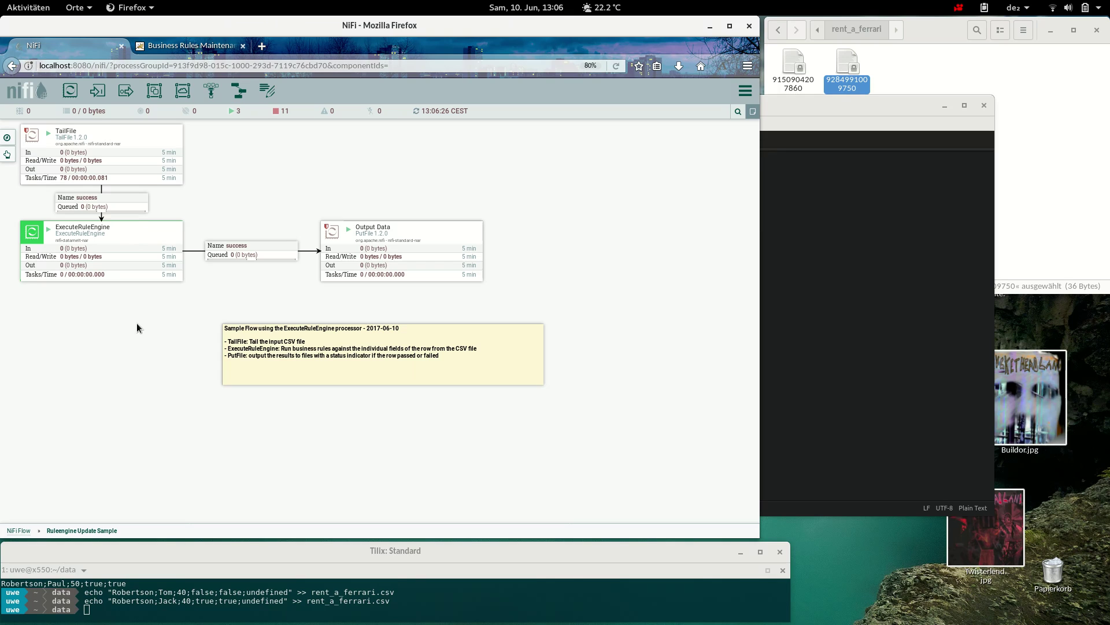
click(182, 47)
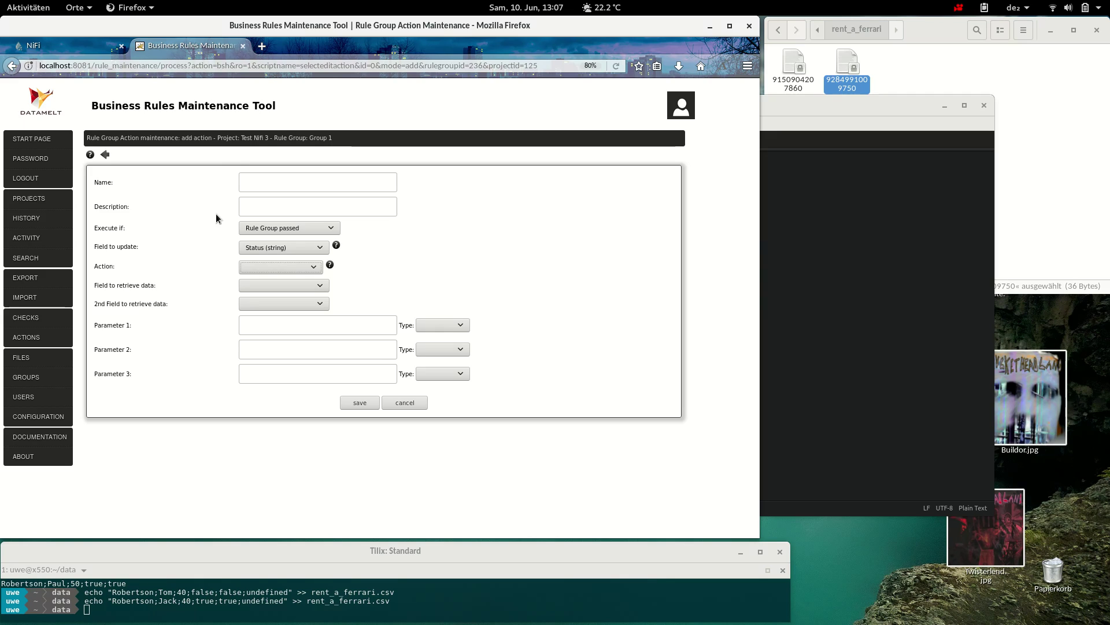
- Leave the action form unsaved for the projects list, and switch back to the NiFi flow
click(22, 207)
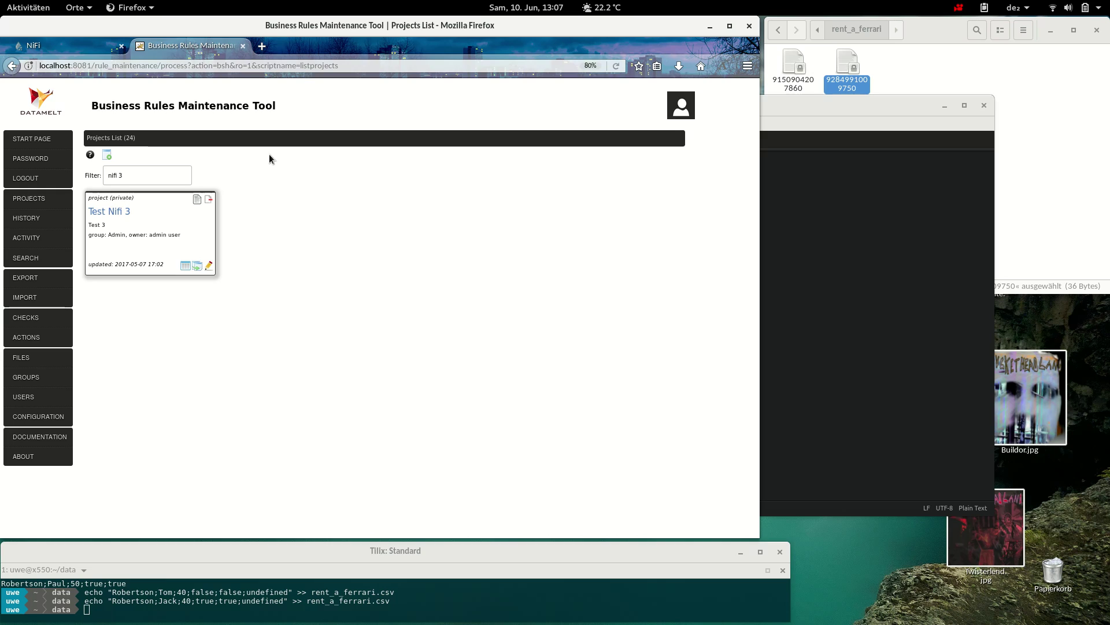
click(97, 47)
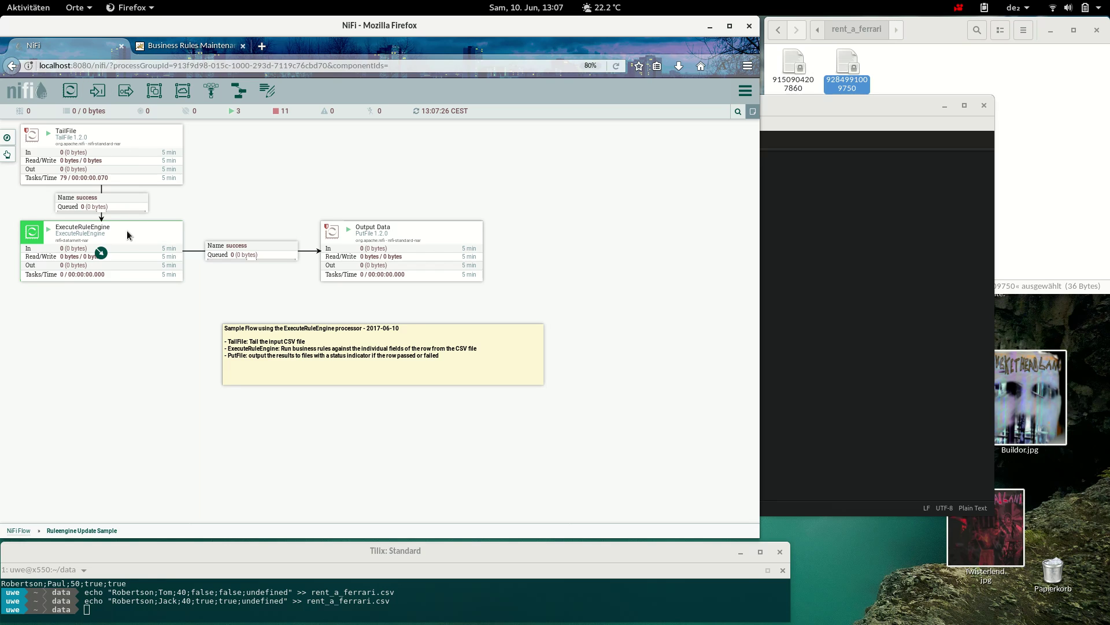